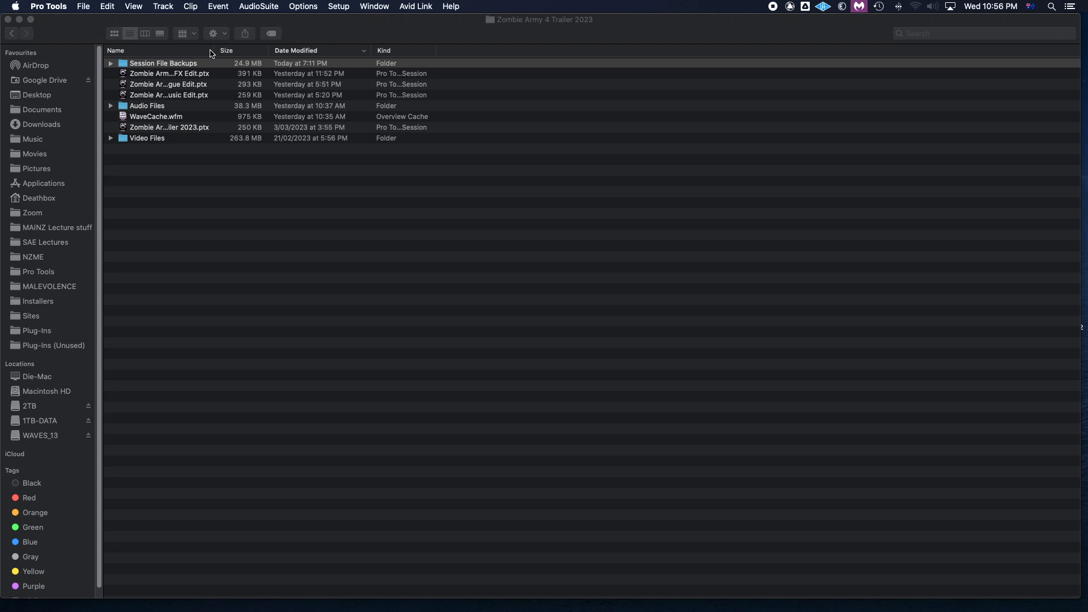
- Widen the file list's Name column and open the session Zombie Army 4 Trailer 2023.ptx
drag(214, 51, 246, 51)
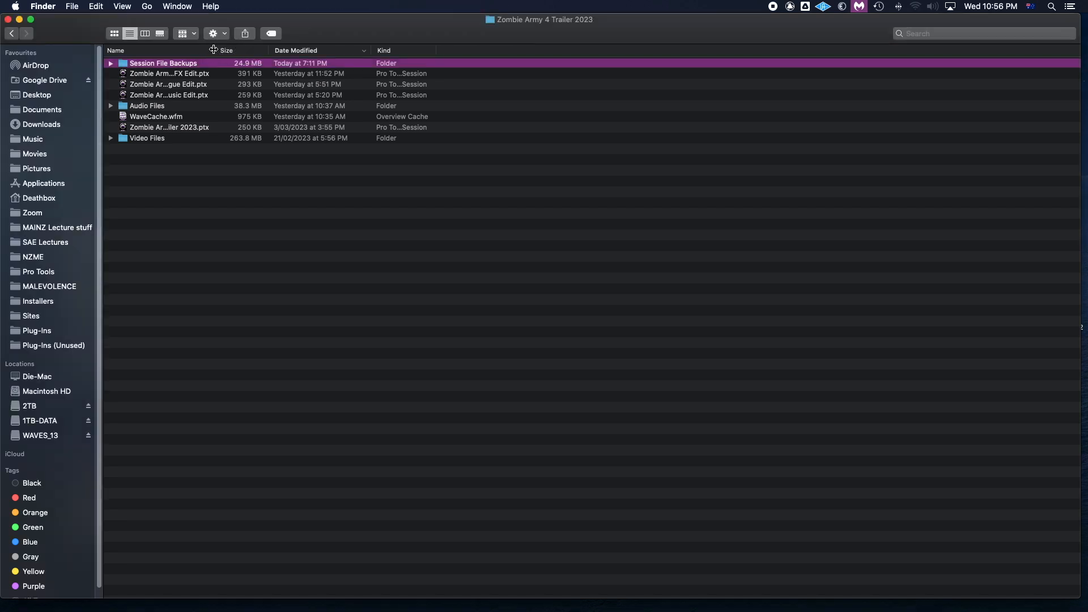
drag(214, 51, 317, 51)
click(236, 74)
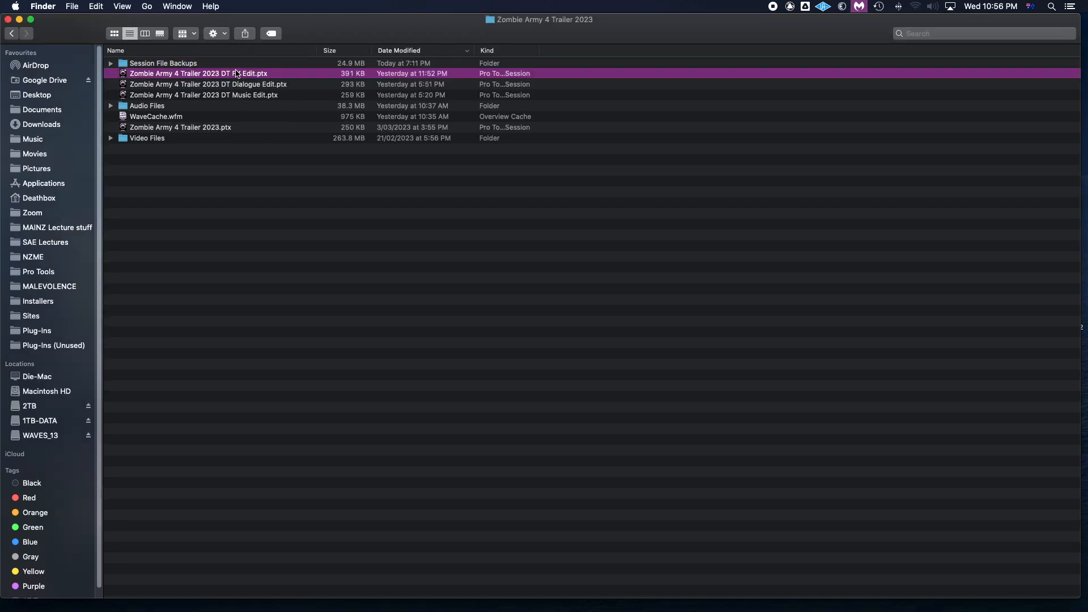
click(206, 131)
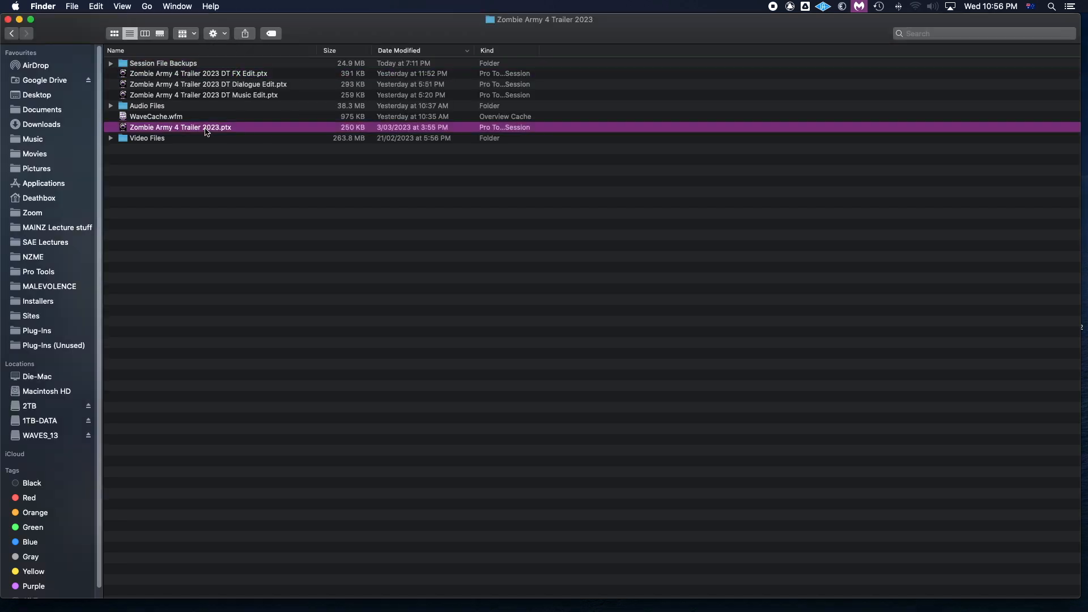
double_click(206, 128)
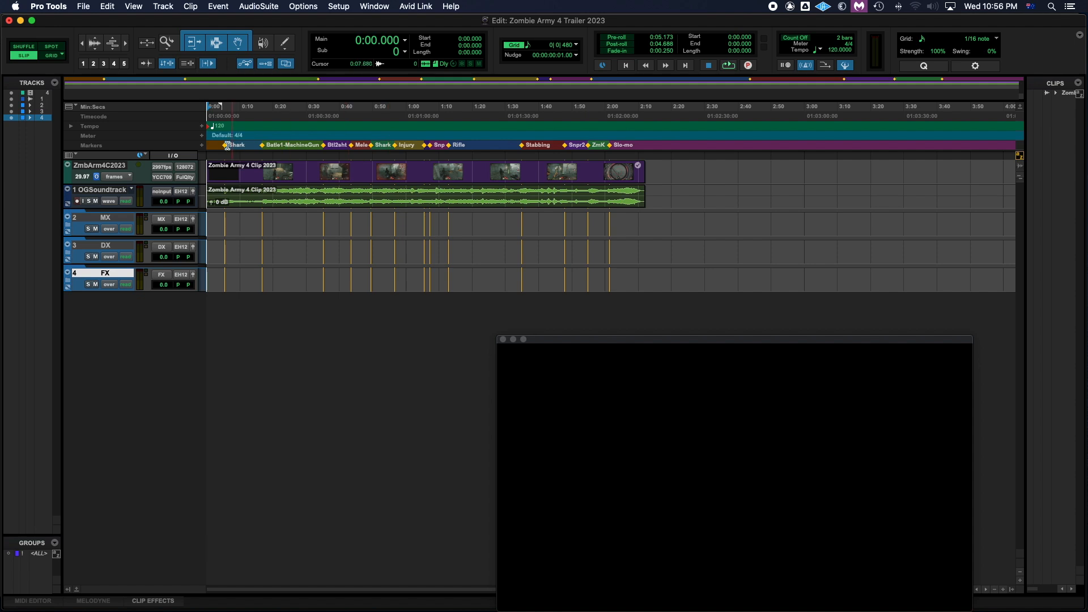
- Expand the MX, DX and FX folder tracks and look through the tracks inside them
click(70, 228)
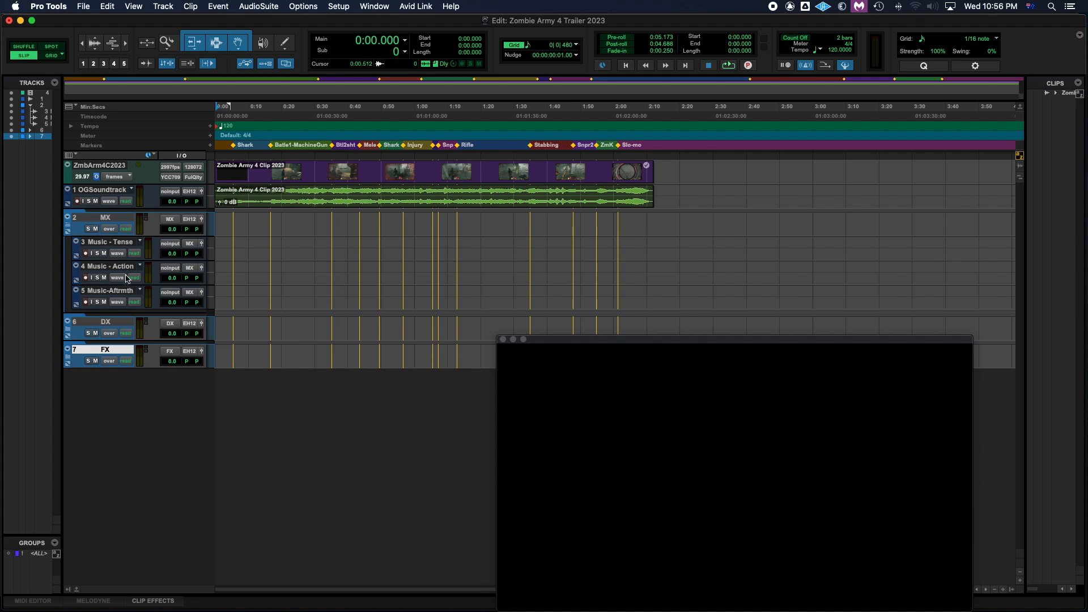
click(69, 332)
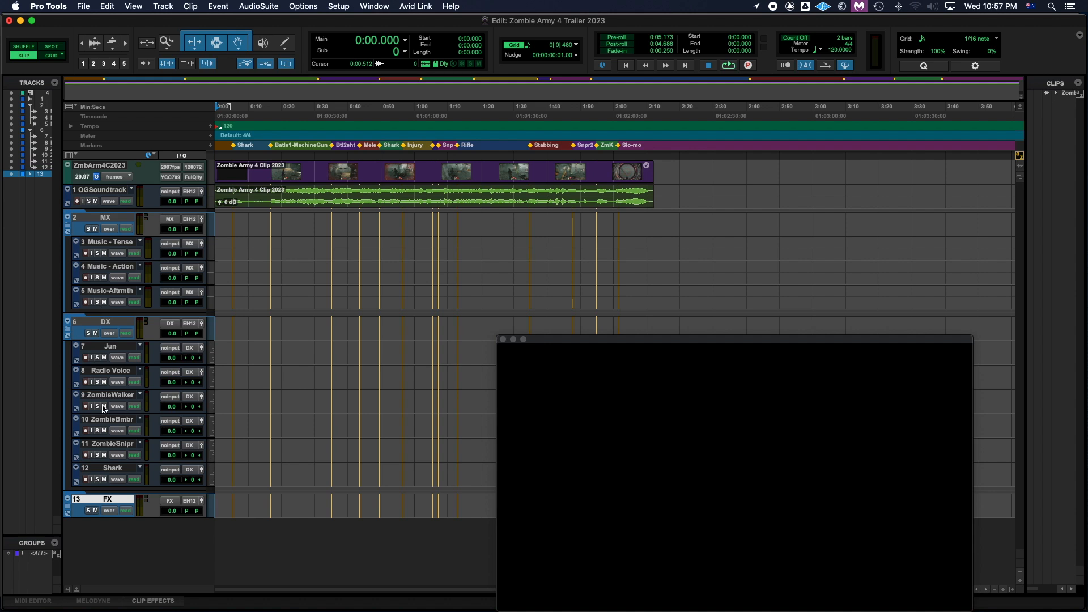
click(68, 508)
scroll(104, 515, down, 15)
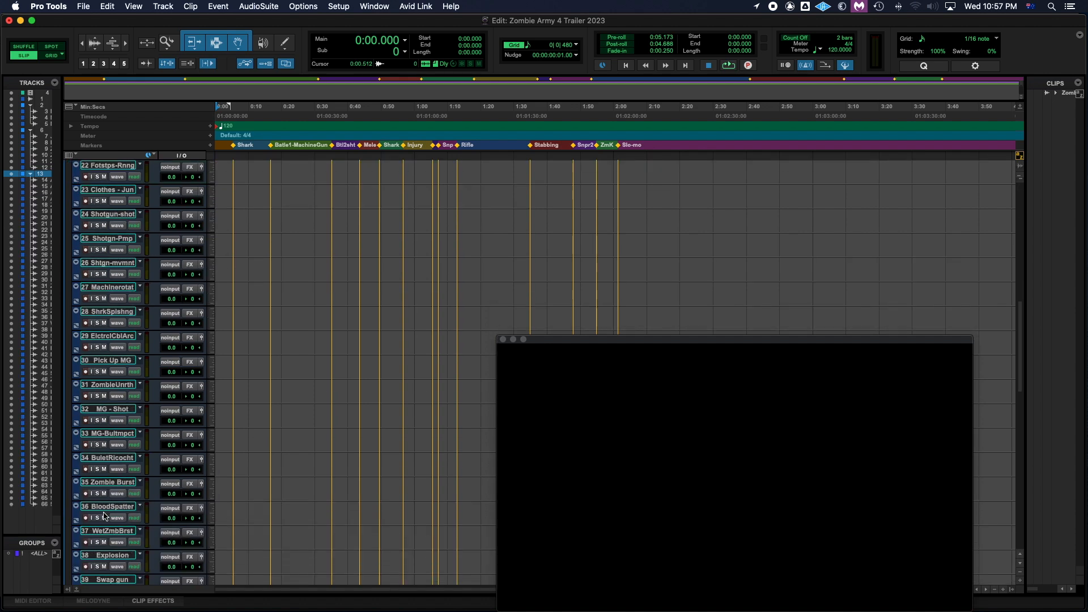
scroll(103, 515, up, 15)
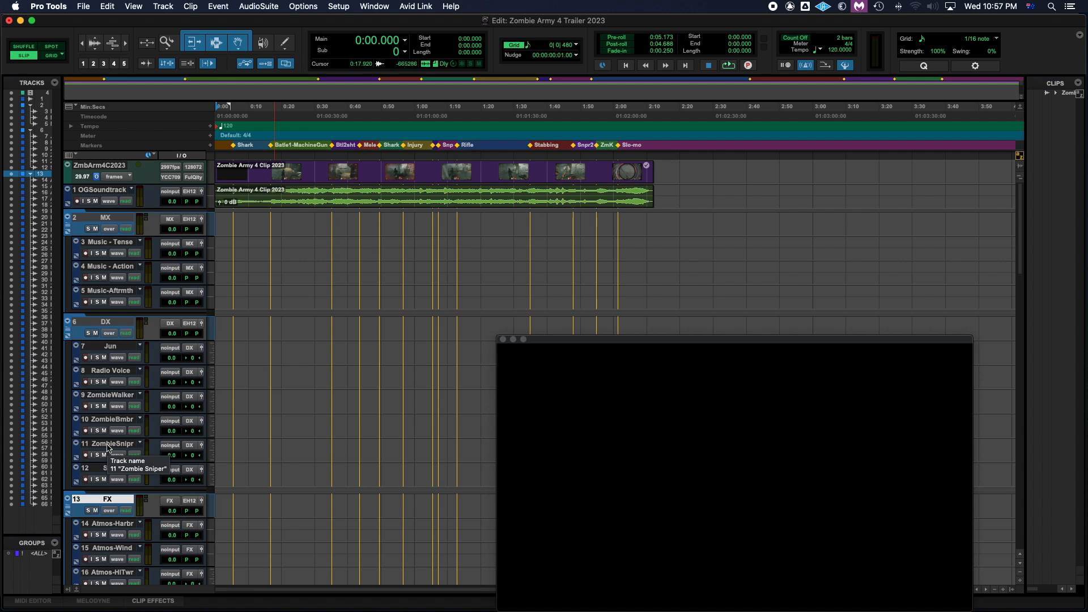
- Switch to Finder and rename the DT Music Edit session as Zombie Army 4 Trailer 2023 DT1 Music Edit.ptx
key(super+Tab)
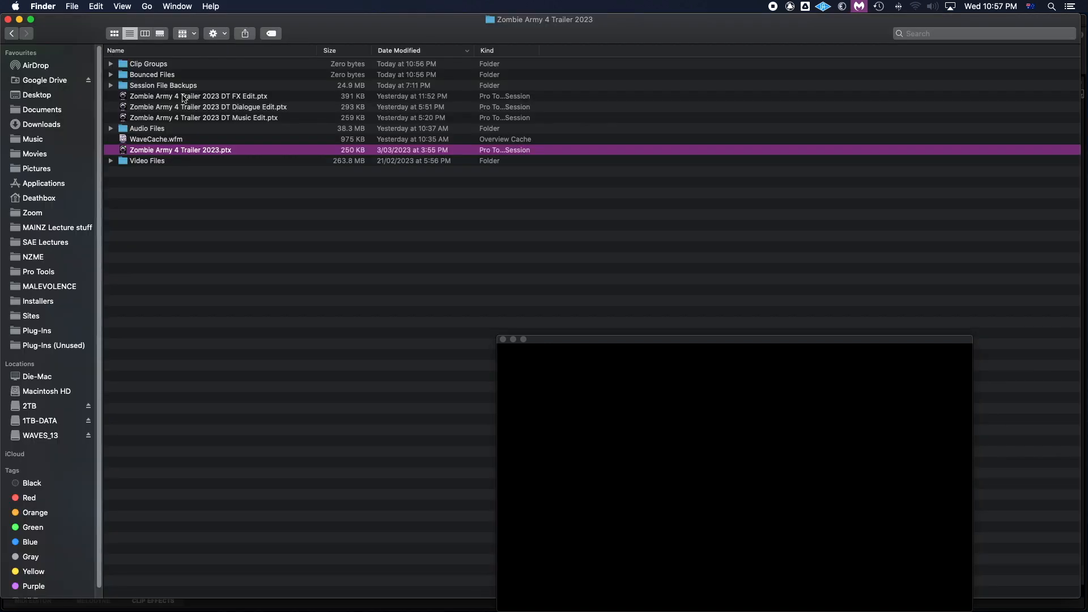
click(228, 119)
click(228, 118)
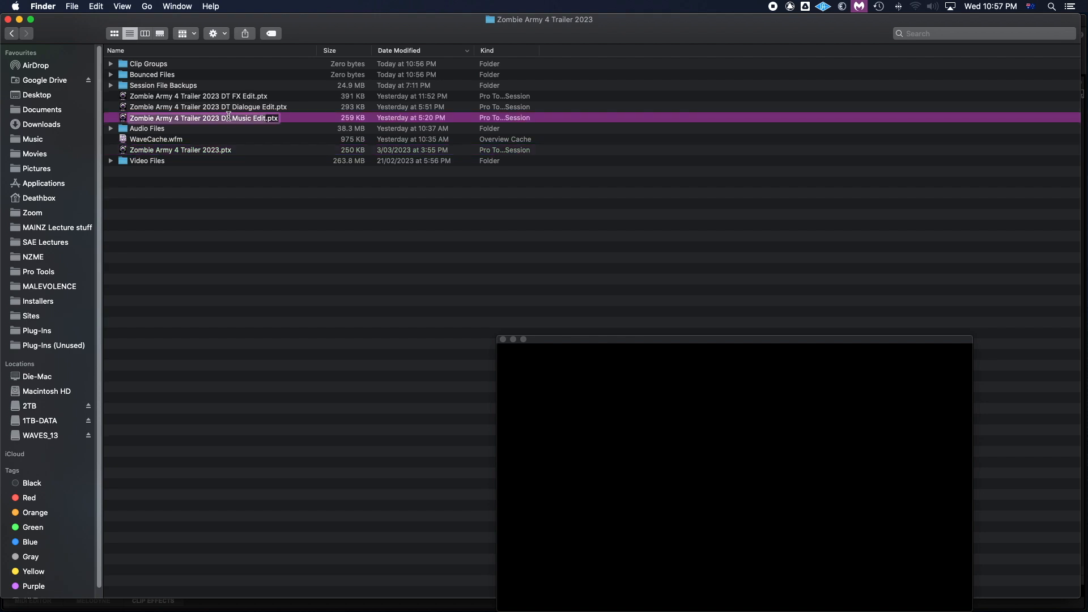
text(1)
click(244, 110)
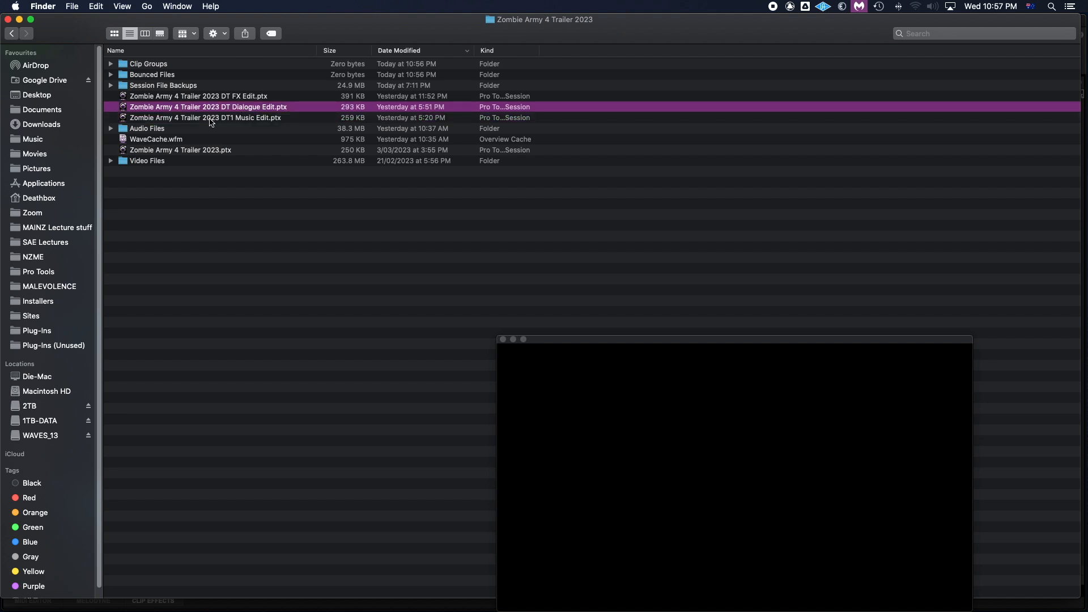
- Rename the DT FX Edit session as Zombie Army 4 Trailer 2023 DT1&3 FX Edit.ptx
click(238, 97)
key(Return)
click(229, 98)
text(1&3)
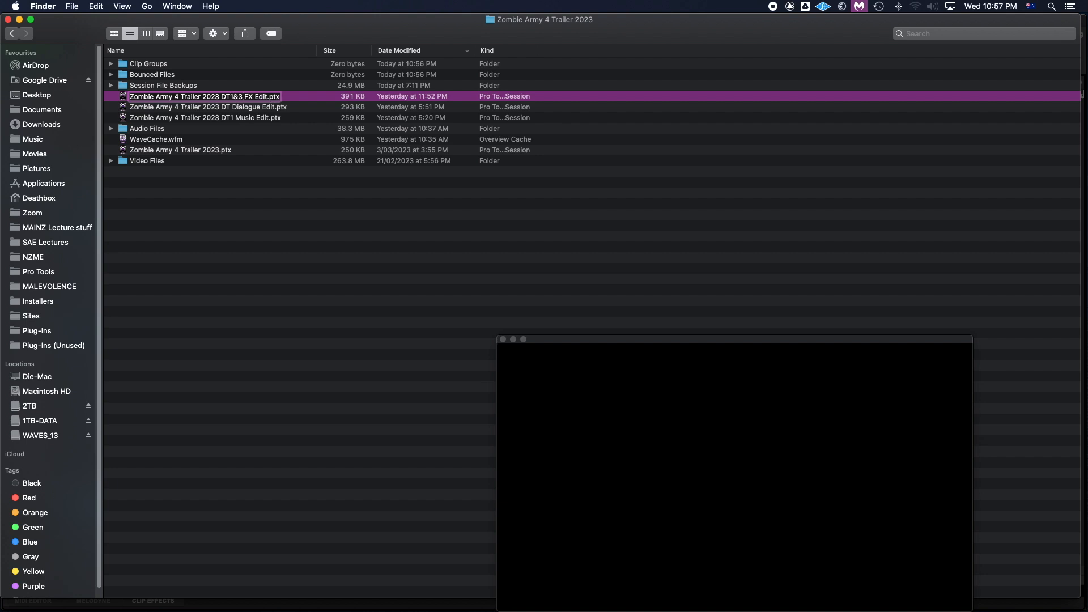
- Rename the DT Dialogue Edit session as Zombie Army 4 Trailer 2023 DT2 Dialogue Edit.ptx
click(250, 108)
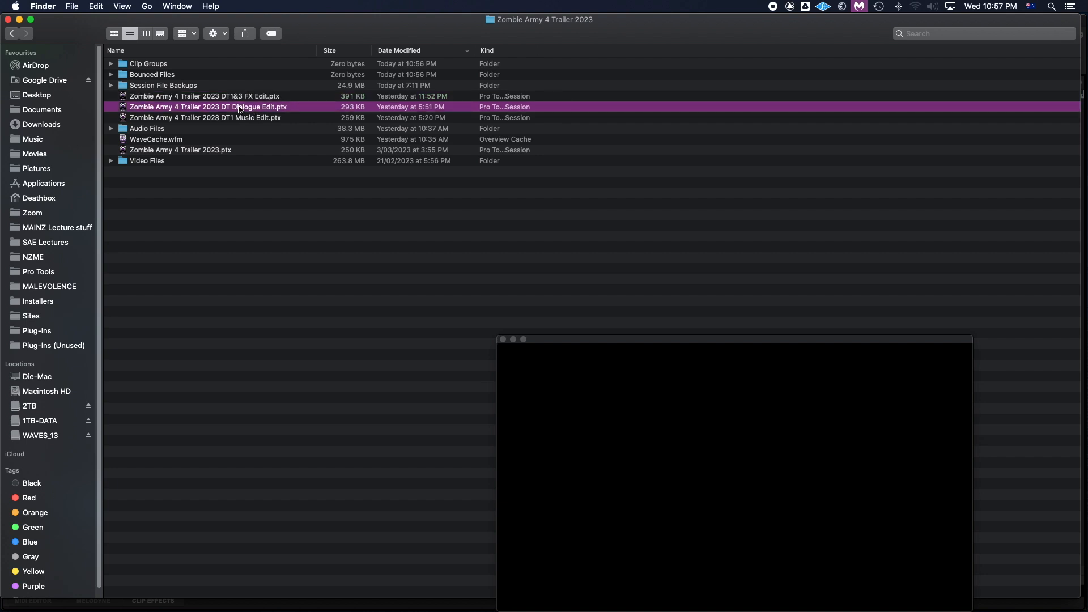
click(236, 107)
click(230, 107)
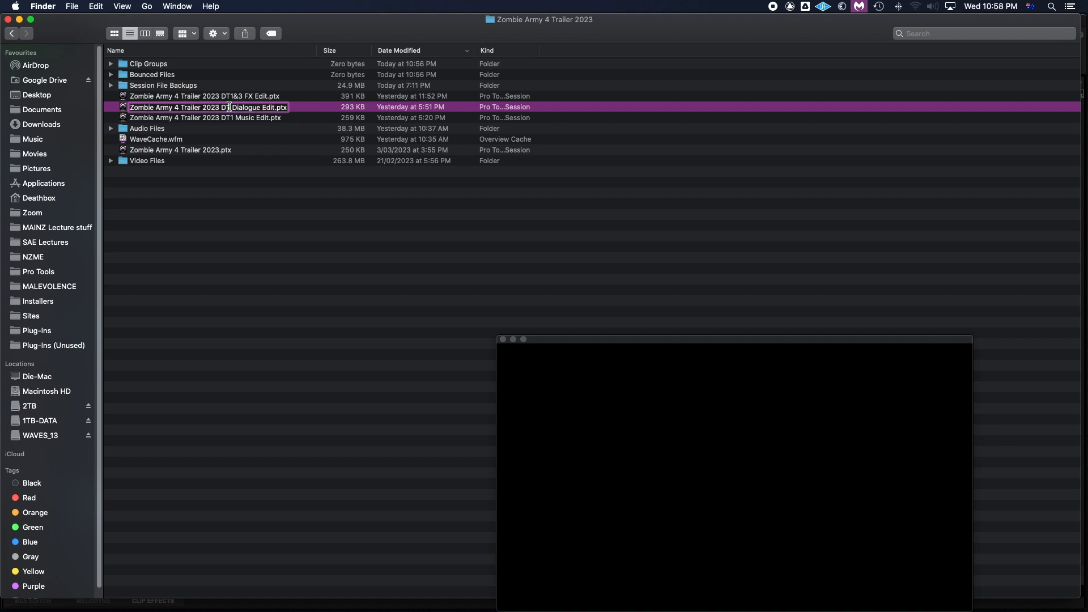
text(2)
click(193, 161)
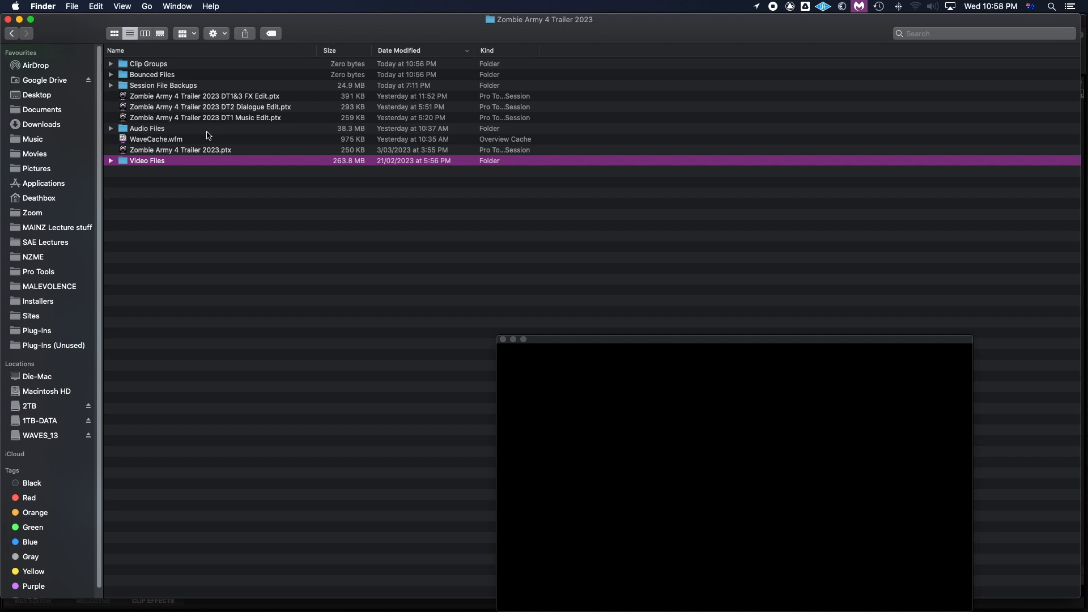
click(222, 242)
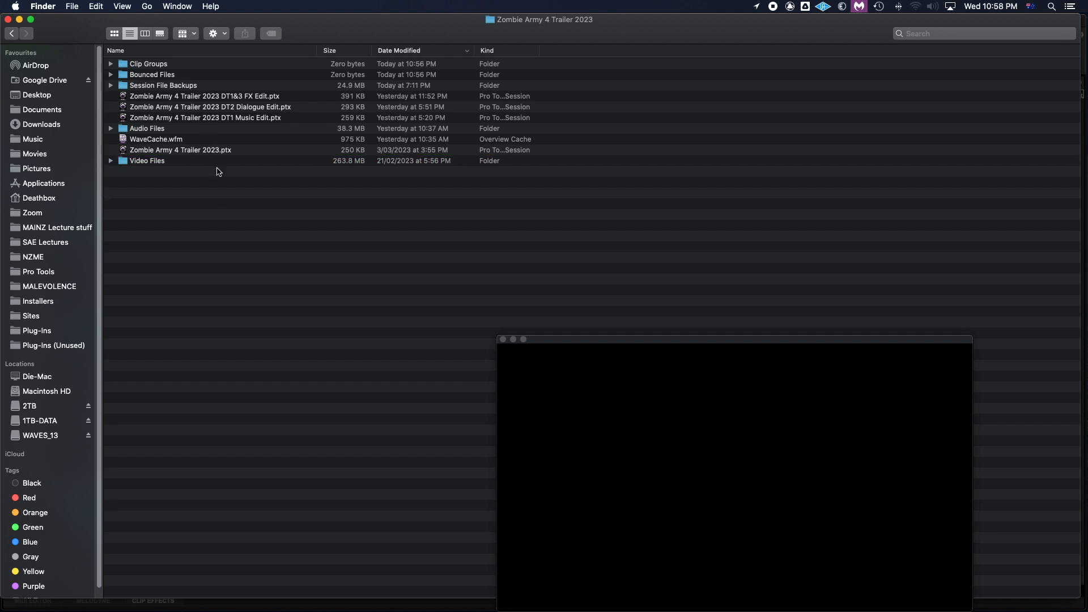
- Return to the Pro Tools session and start importing session data from Zombie Army 4 Trailer 2023 DT1 Music Edit.ptx
click(208, 152)
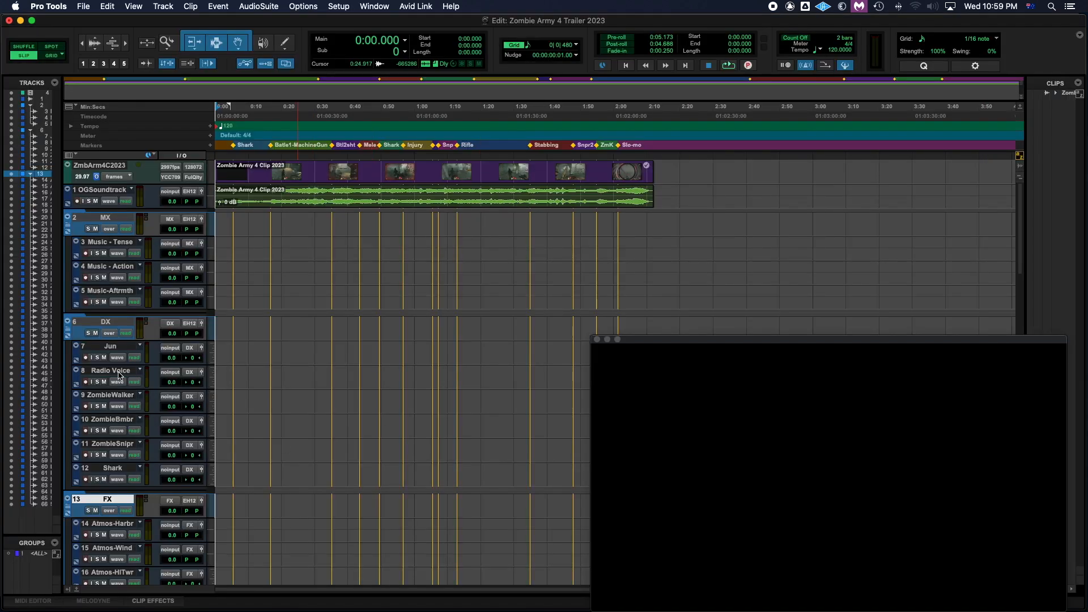
click(85, 6)
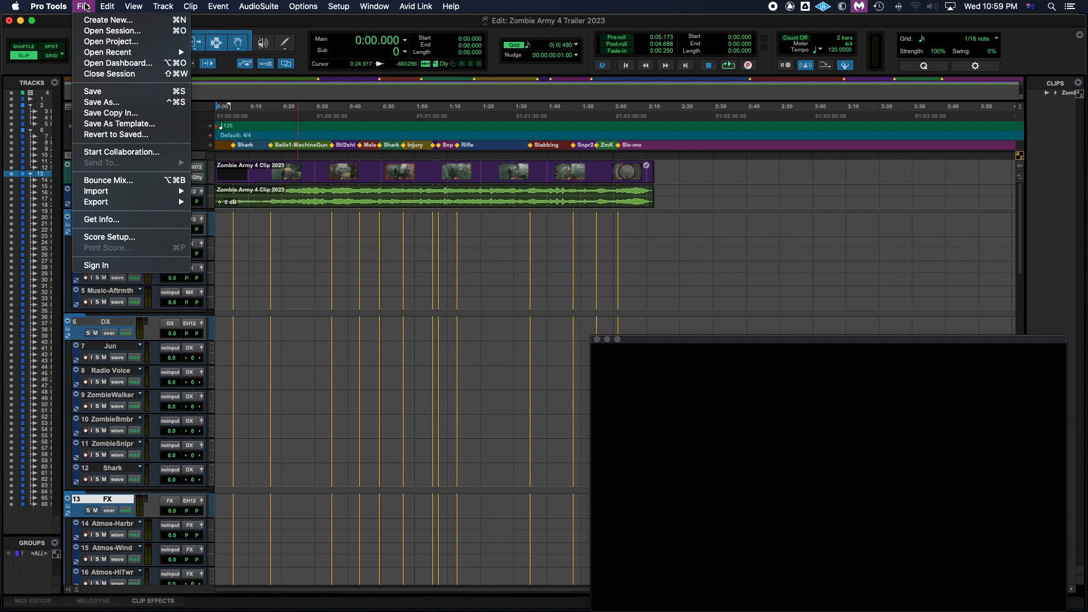
mouse_move(98, 195)
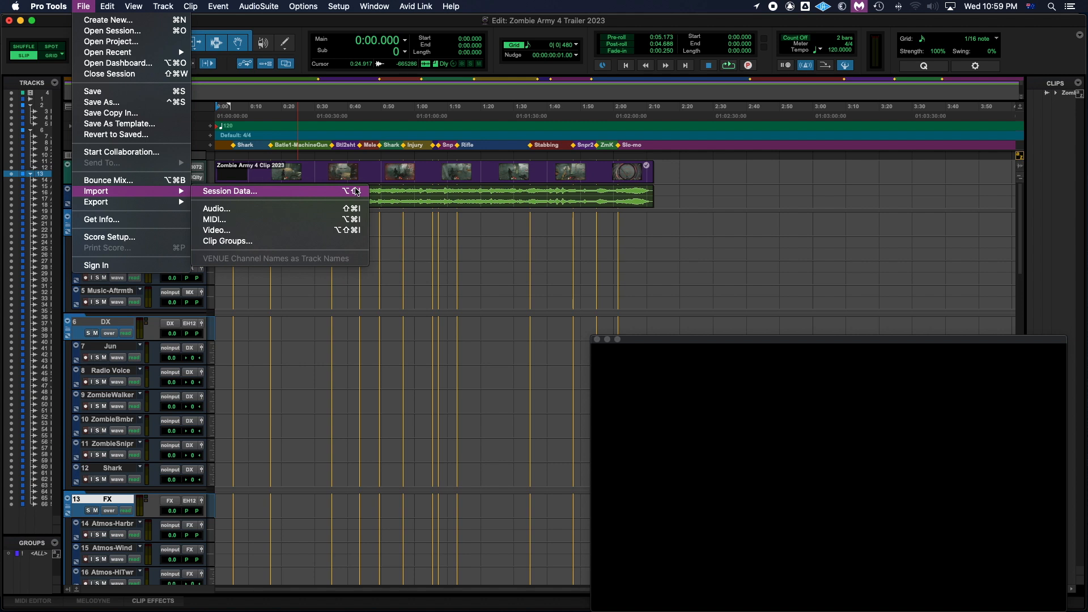
click(356, 191)
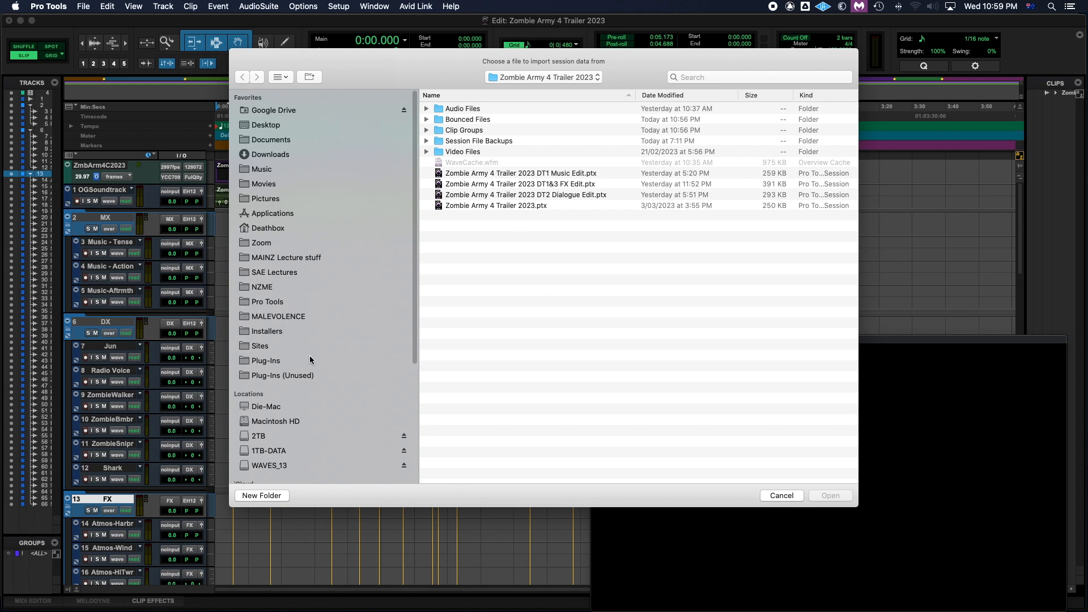
click(521, 173)
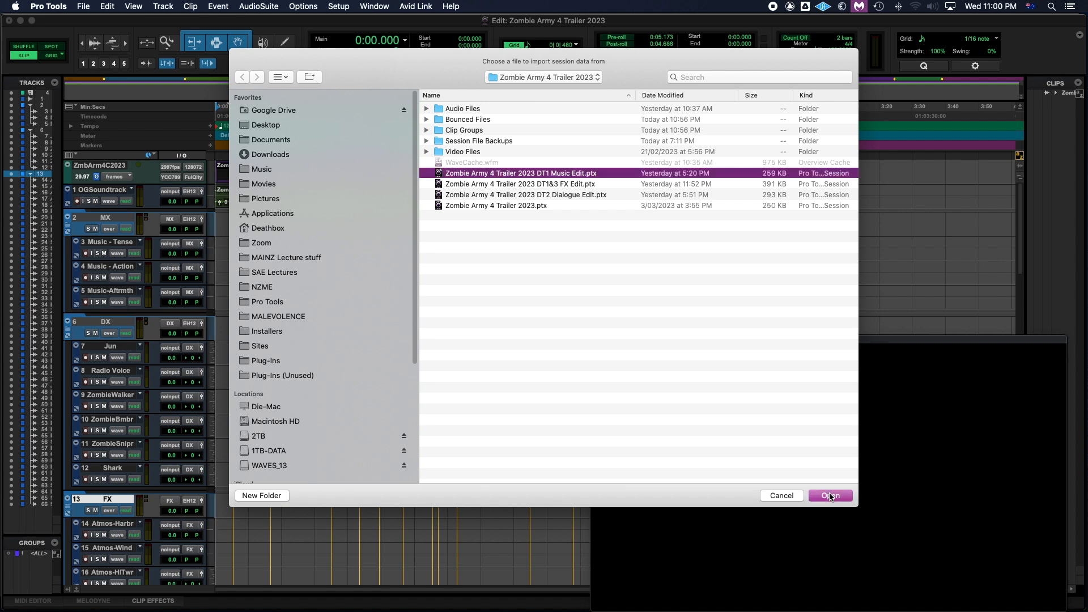
click(830, 496)
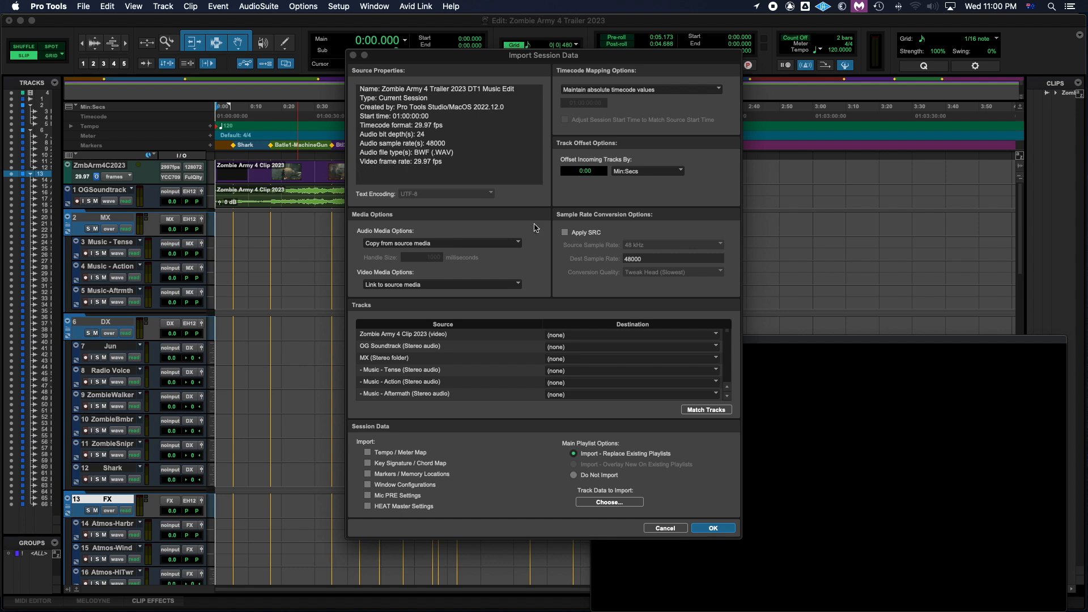
- Set the import's audio media option to Copy from source media and its timecode mapping to Maintain absolute timecode values
click(394, 245)
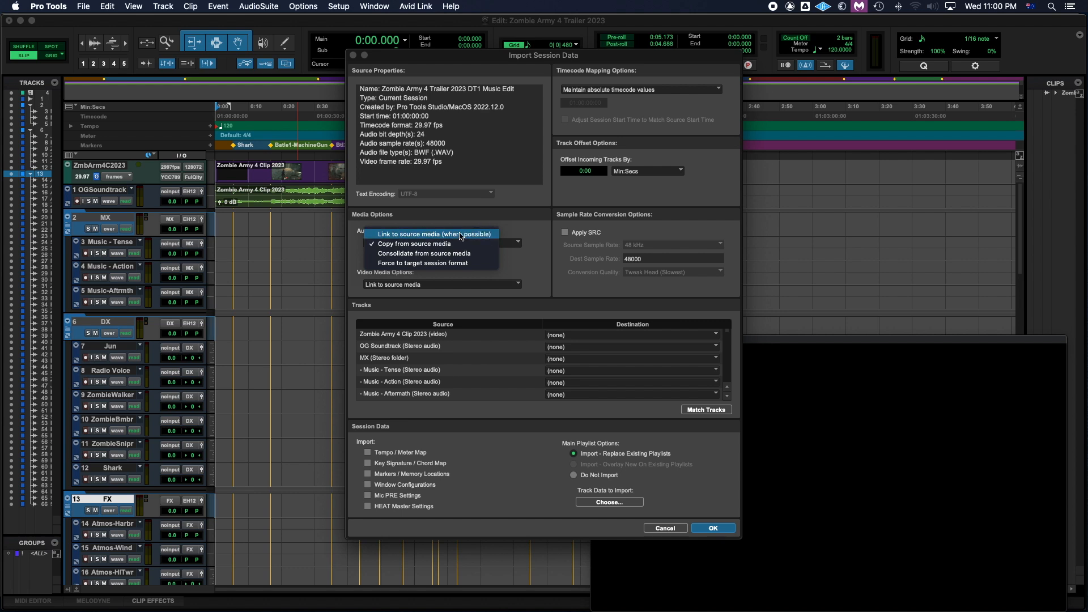
click(448, 244)
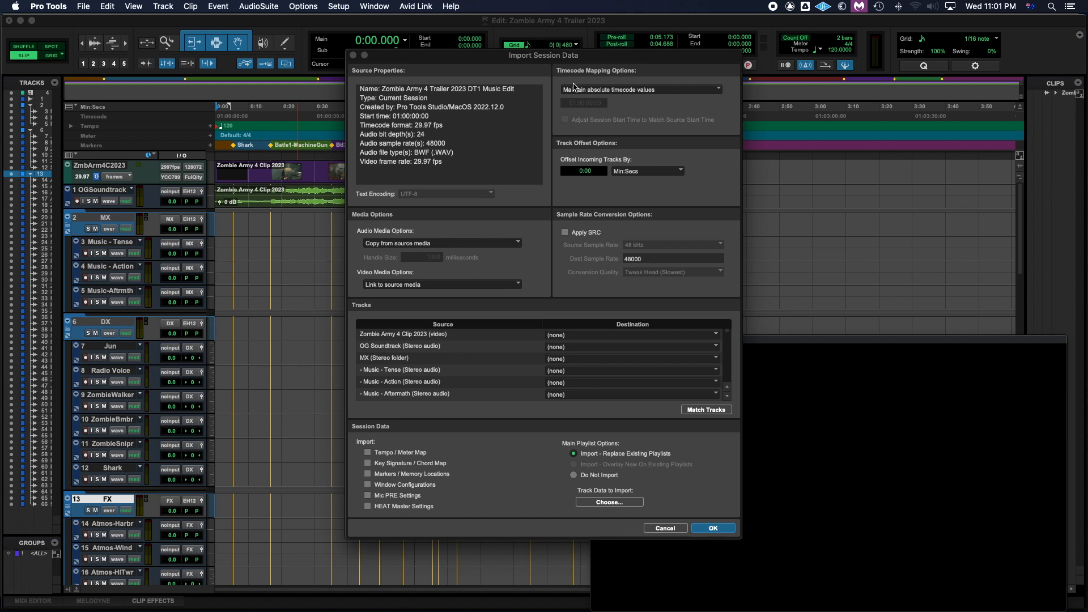
click(611, 90)
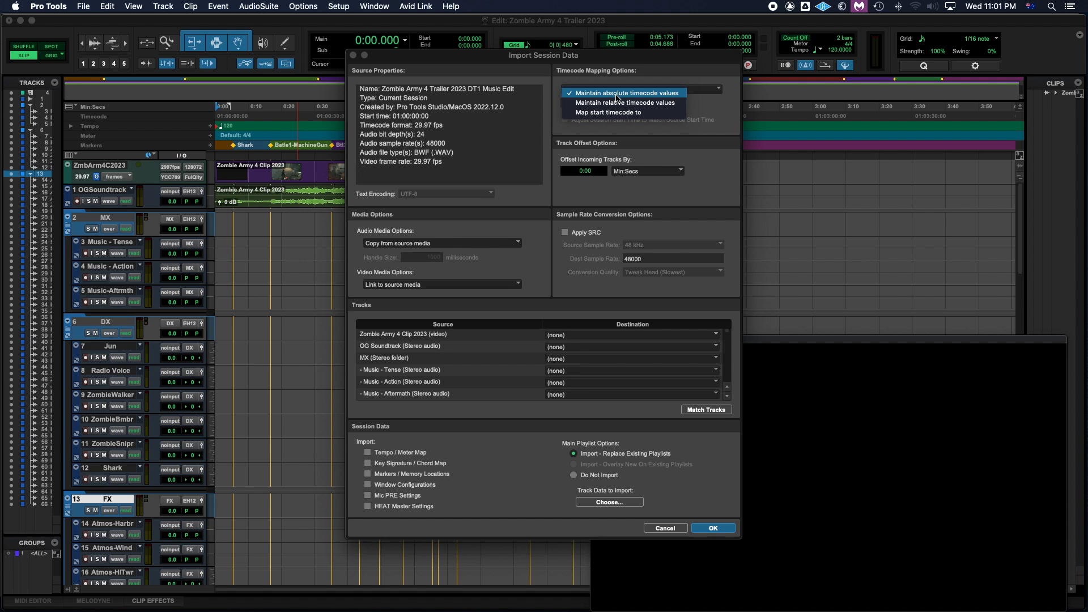
click(616, 95)
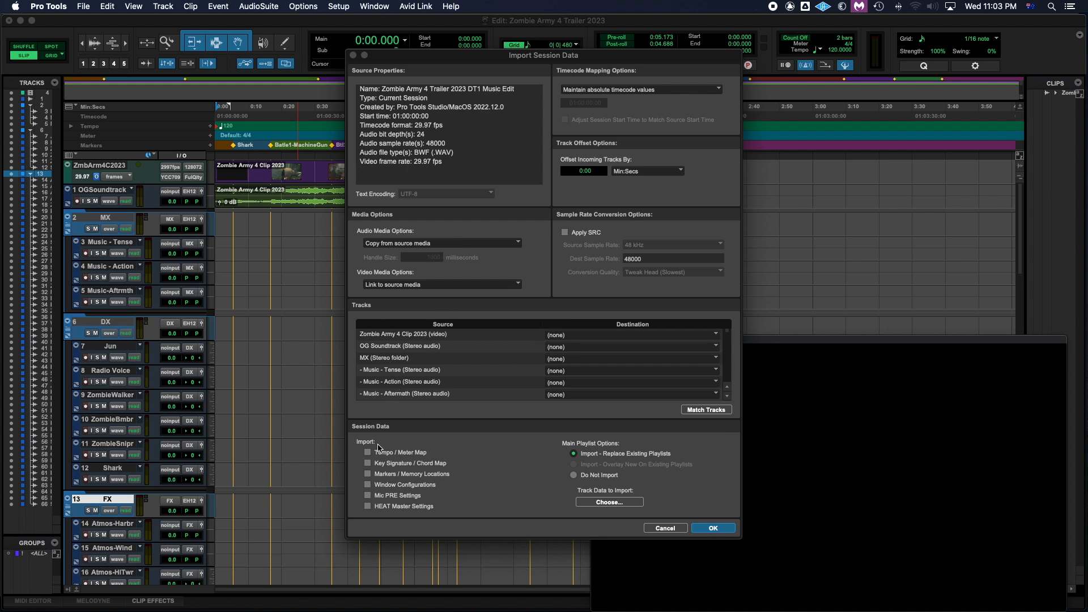
- Assign the source tracks Music - Tense, Music - Action and Music - Aftermath to the matching existing destination tracks 3, 4 and 5
click(397, 371)
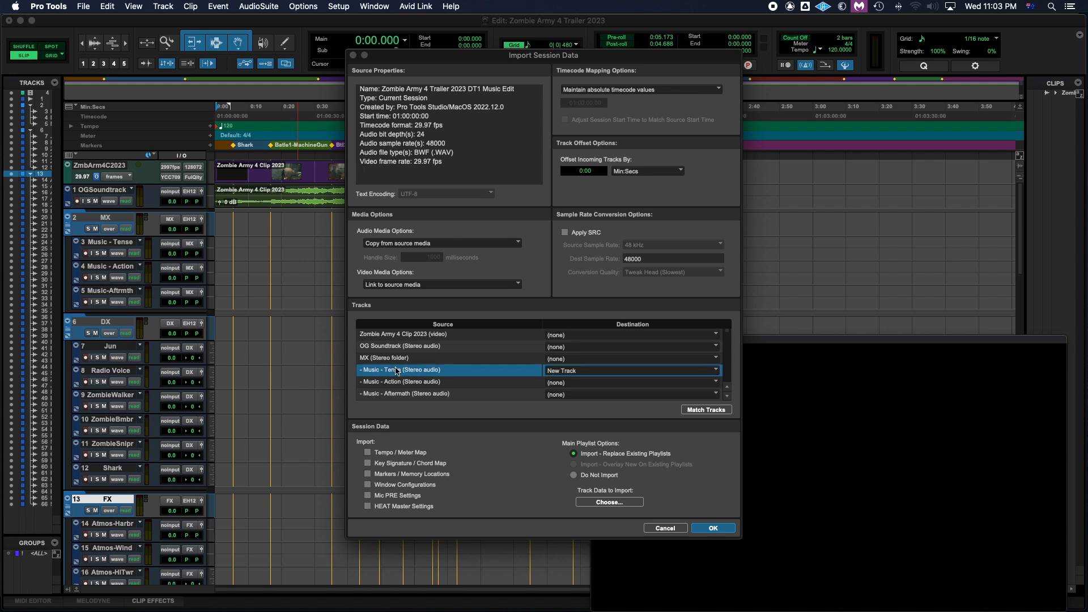
shift+click(399, 383)
shift+click(399, 395)
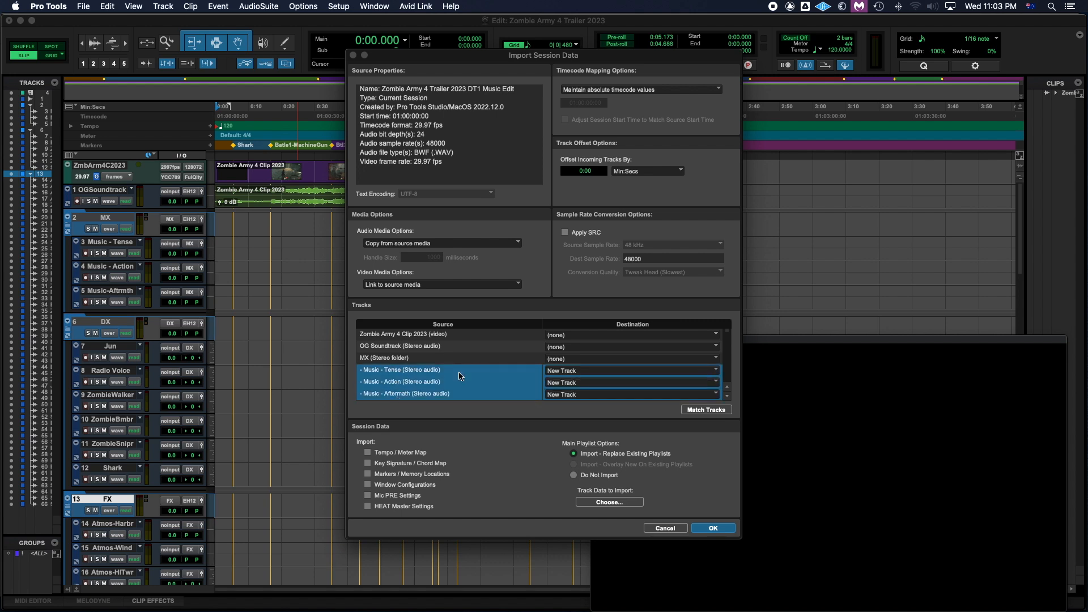
scroll(460, 376, down, 2)
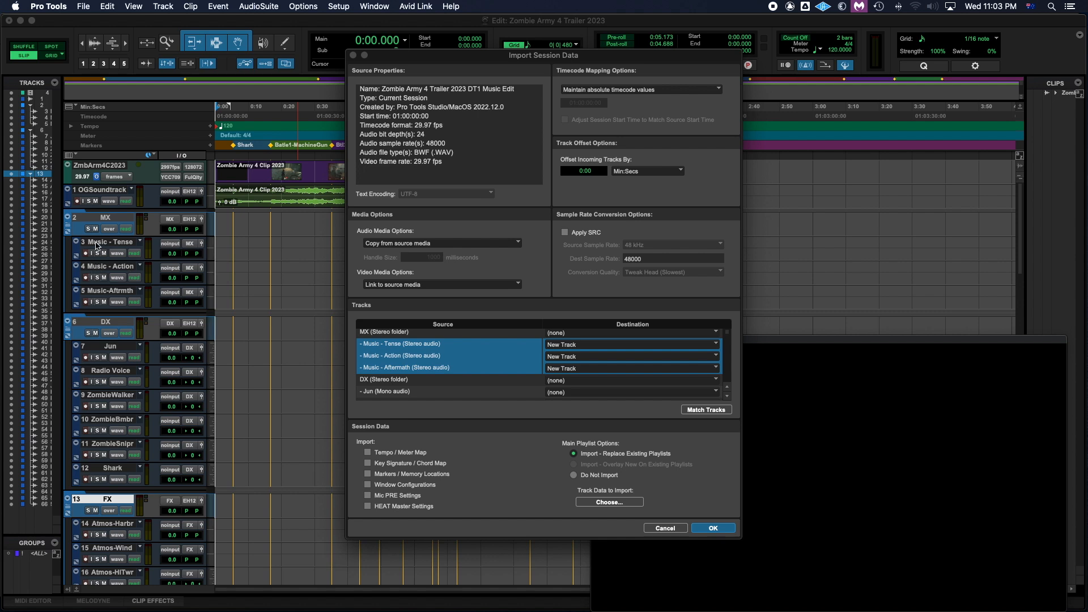
click(574, 344)
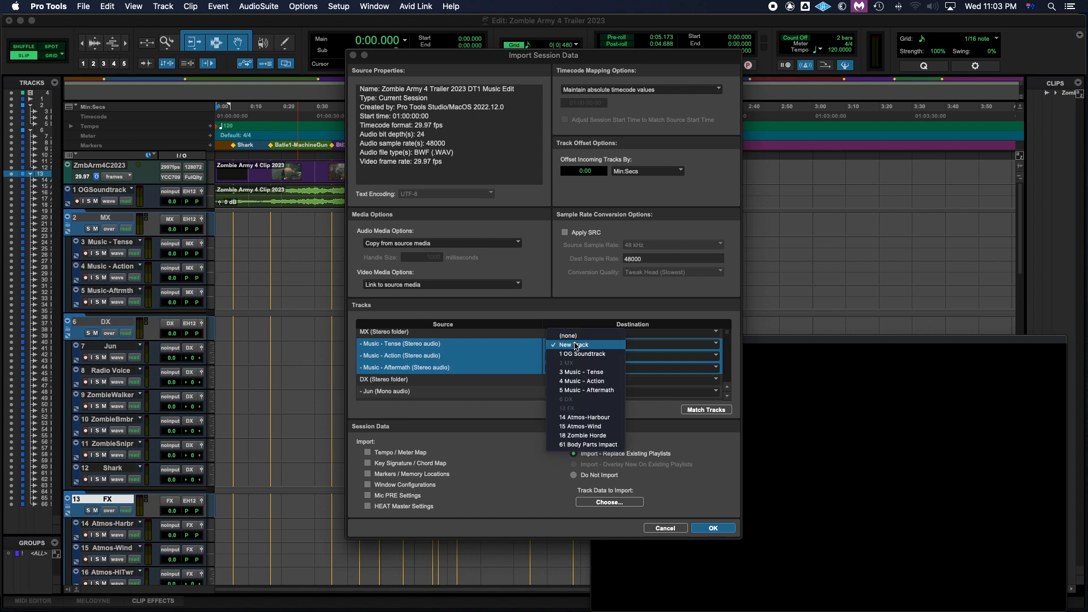
click(582, 372)
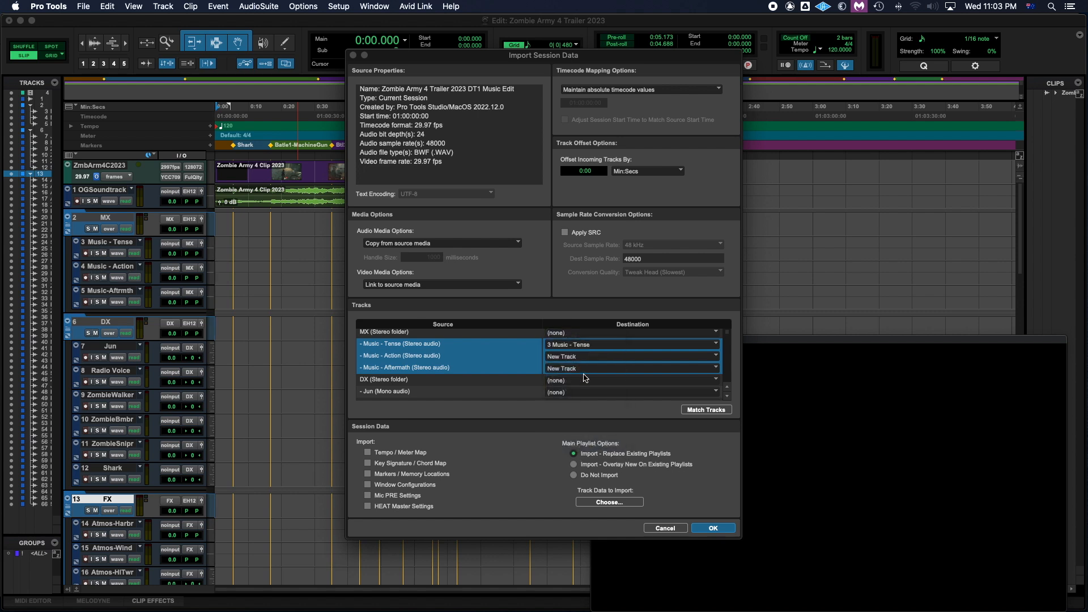
click(581, 357)
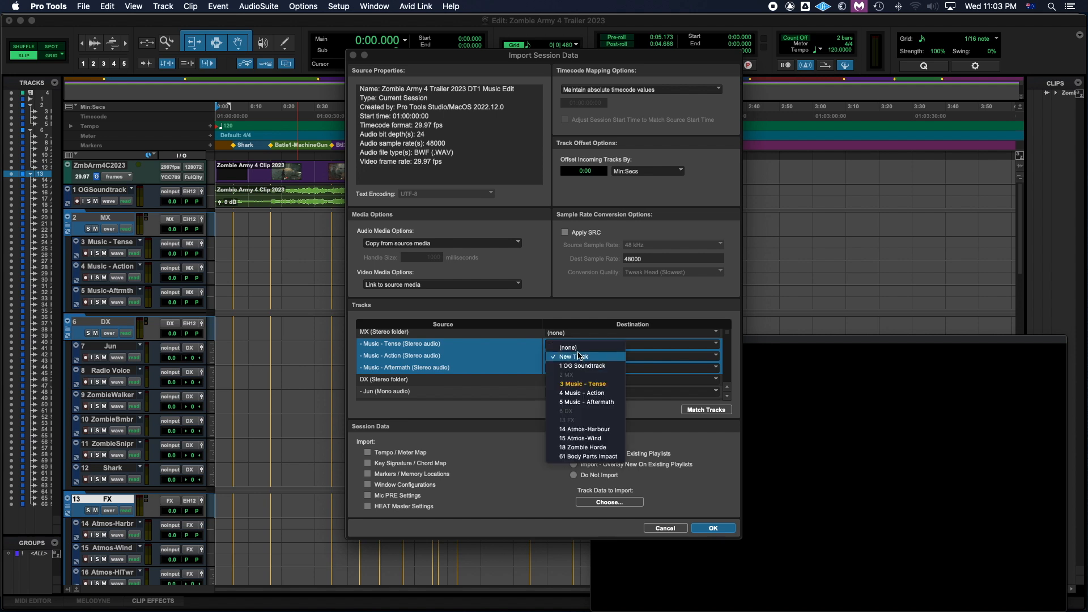
click(582, 392)
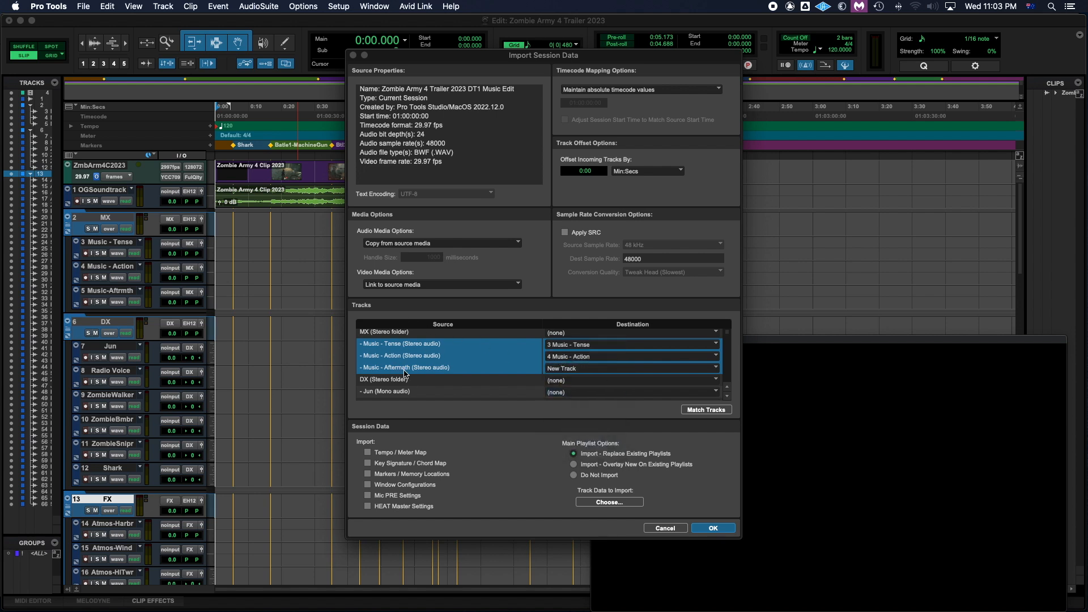
click(578, 369)
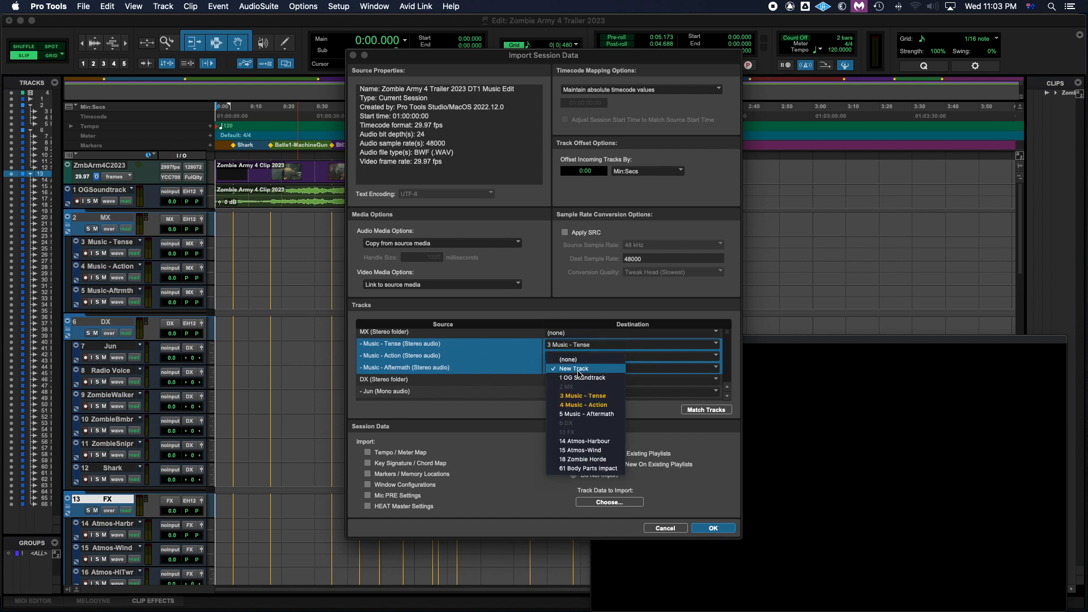
click(581, 416)
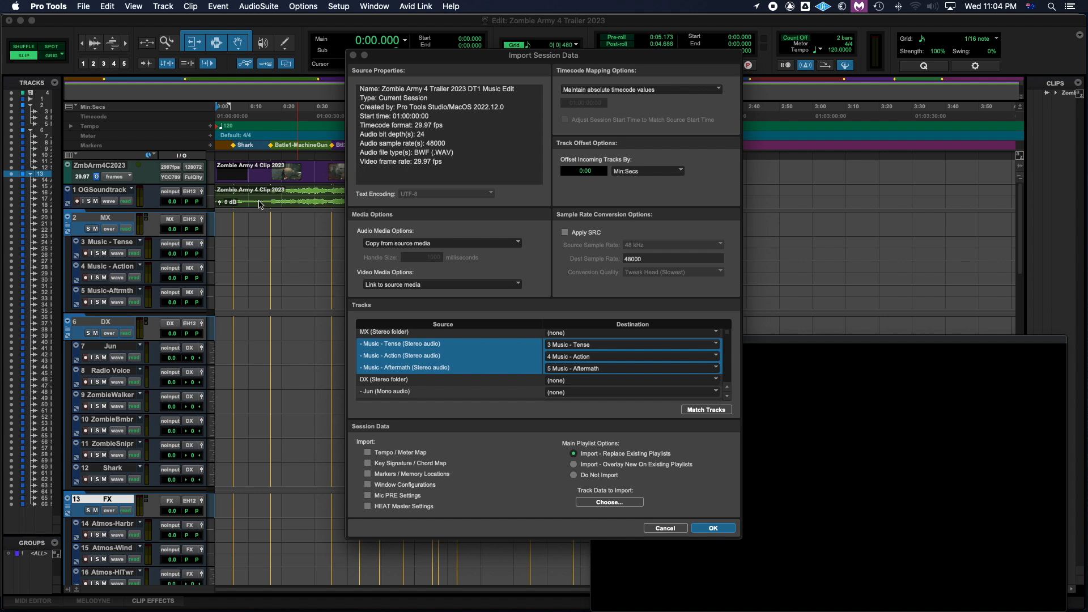
- Try the Do Not Import main playlist option and restore Import - Replace Existing Playlists
click(638, 466)
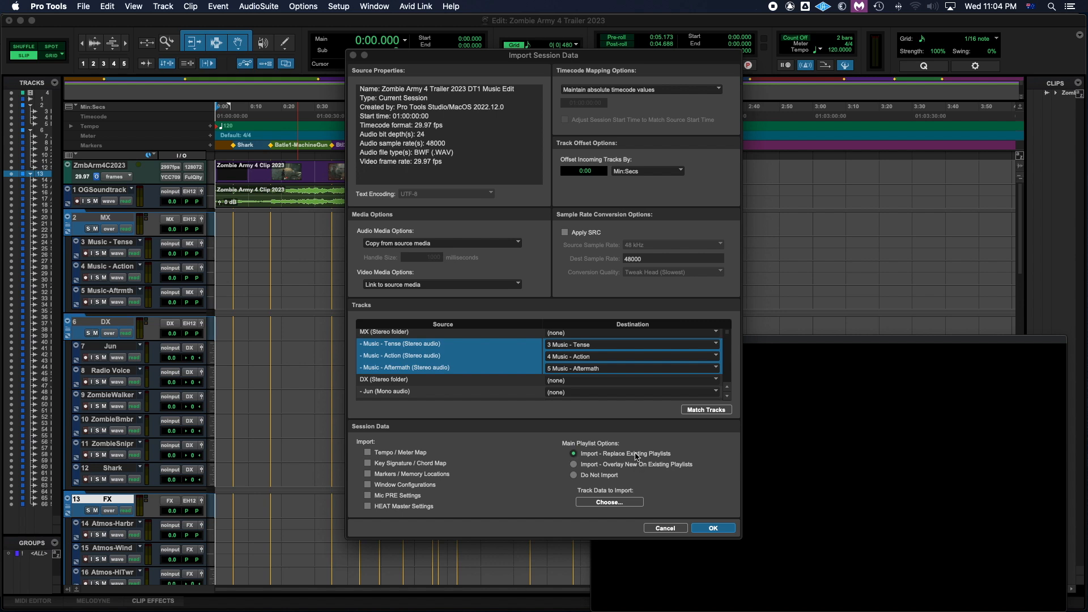
click(589, 476)
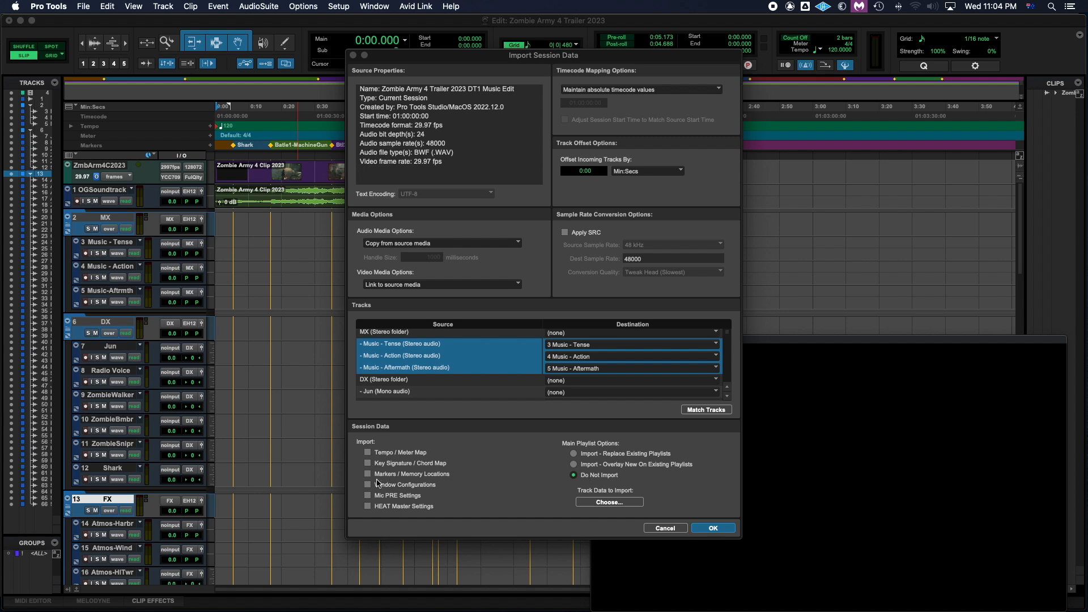
click(573, 454)
- Include all track data types, including ICON Custom Fader Groups and ICON Automation Snapshots, and import the music edit's tracks
click(604, 503)
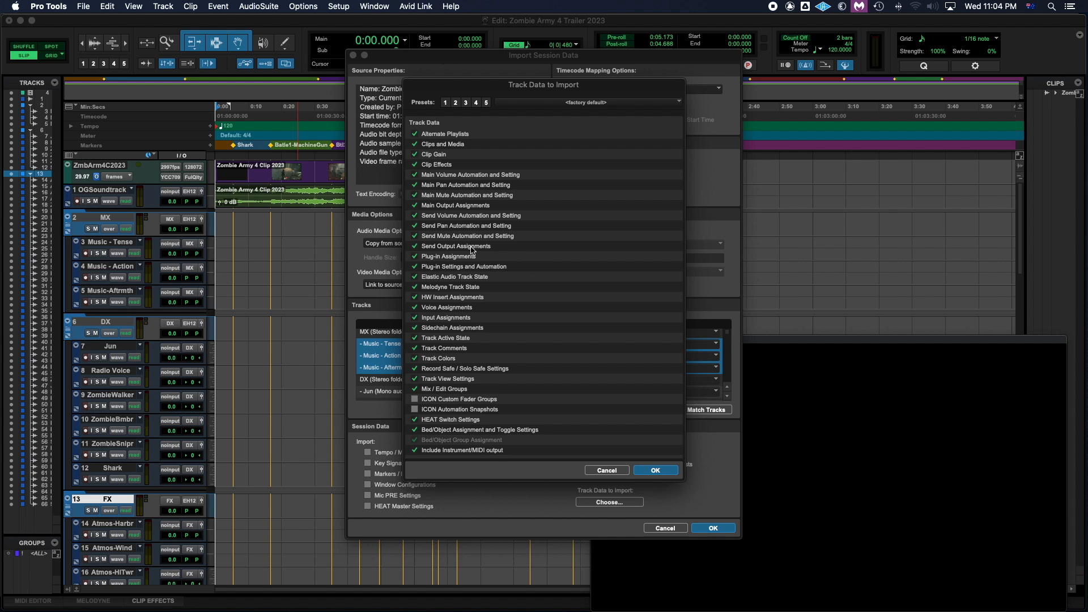
click(655, 470)
click(609, 502)
alt+click(415, 134)
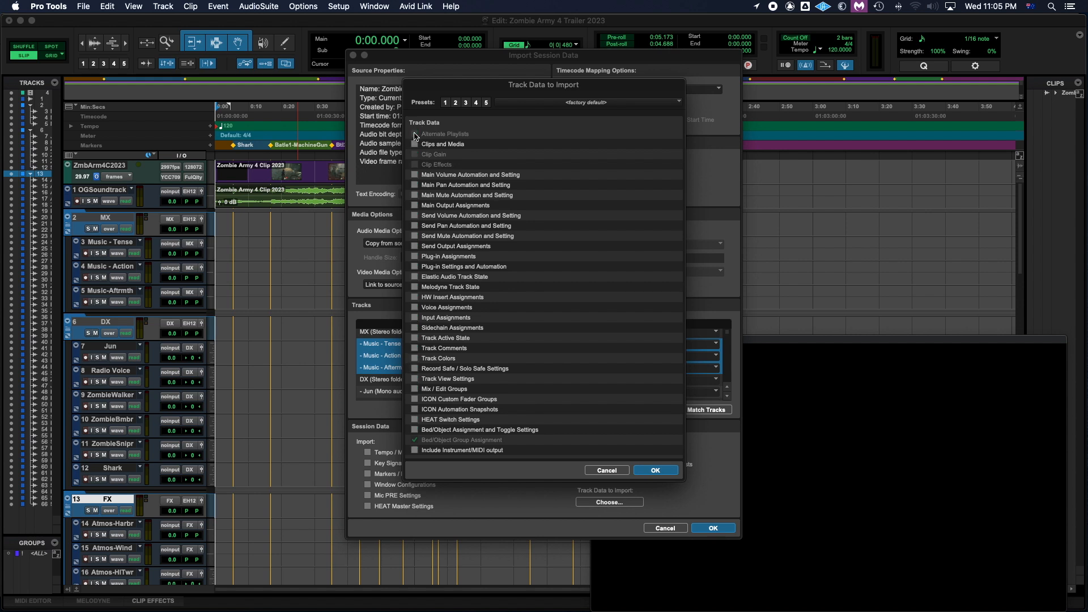
click(435, 143)
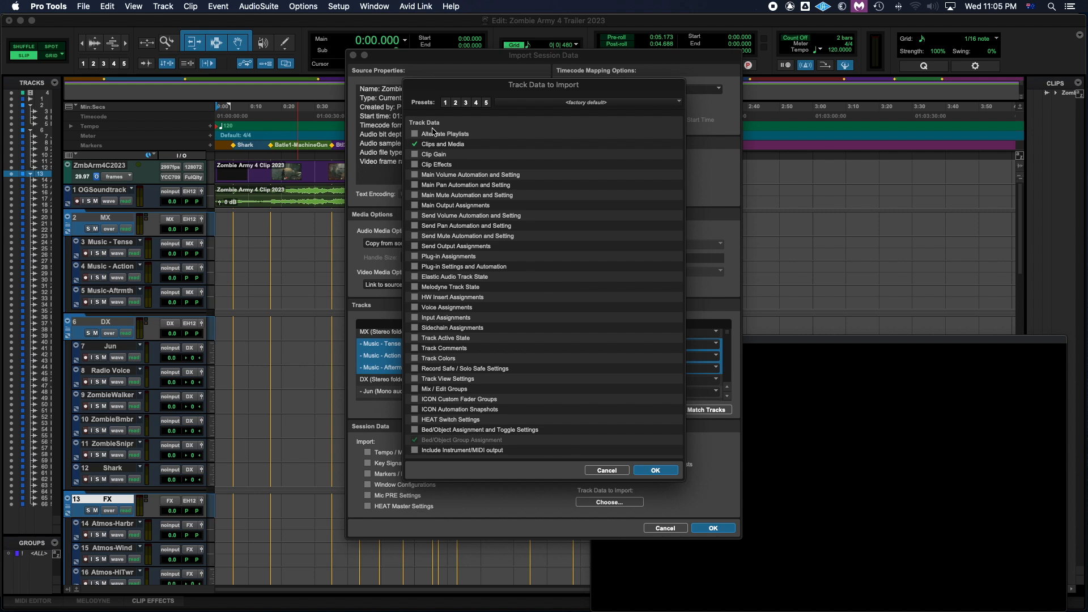
alt+click(416, 134)
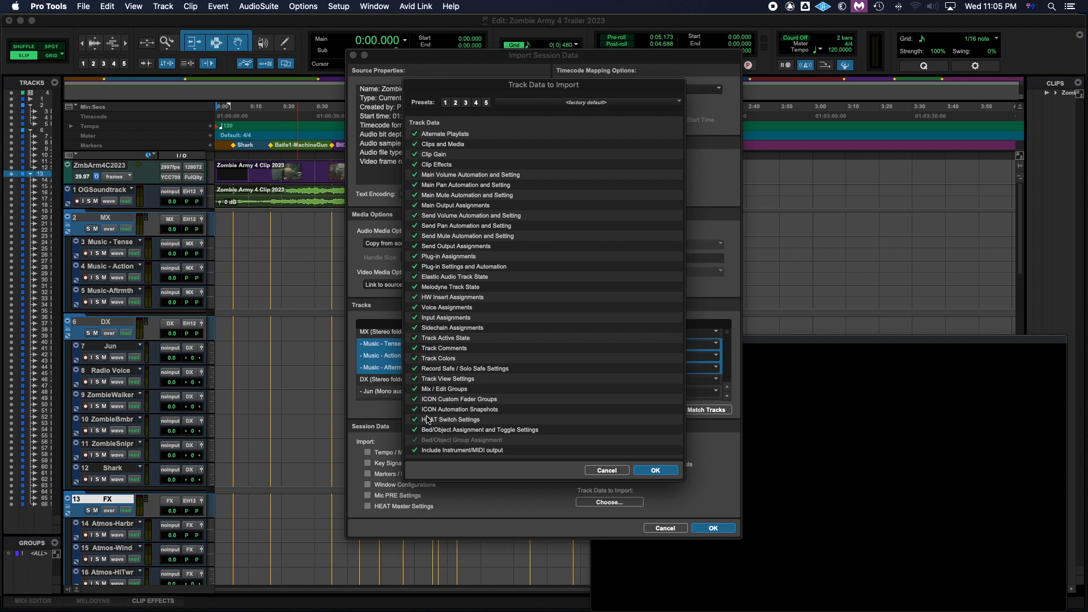
click(655, 471)
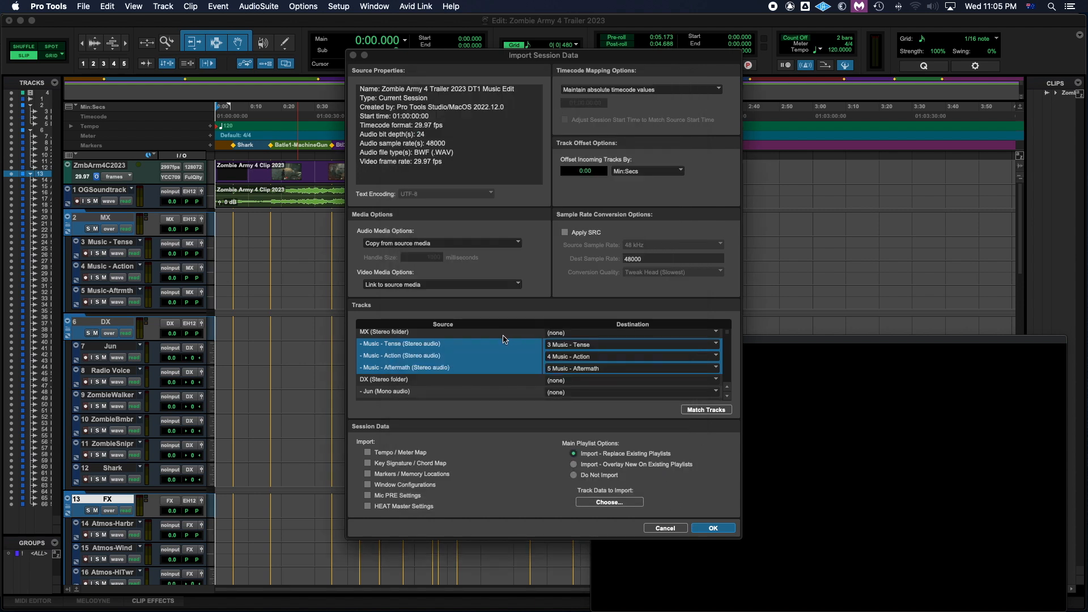
click(713, 527)
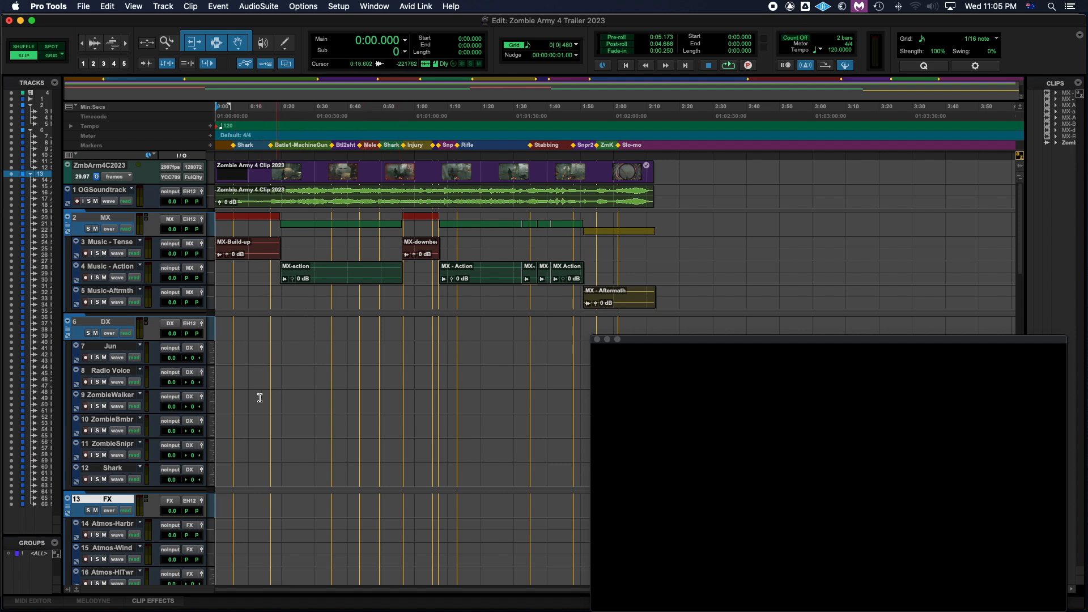
- Select the DX folder track and start importing session data from Zombie Army 4 Trailer 2023 DT2 Dialogue Edit.ptx
click(115, 325)
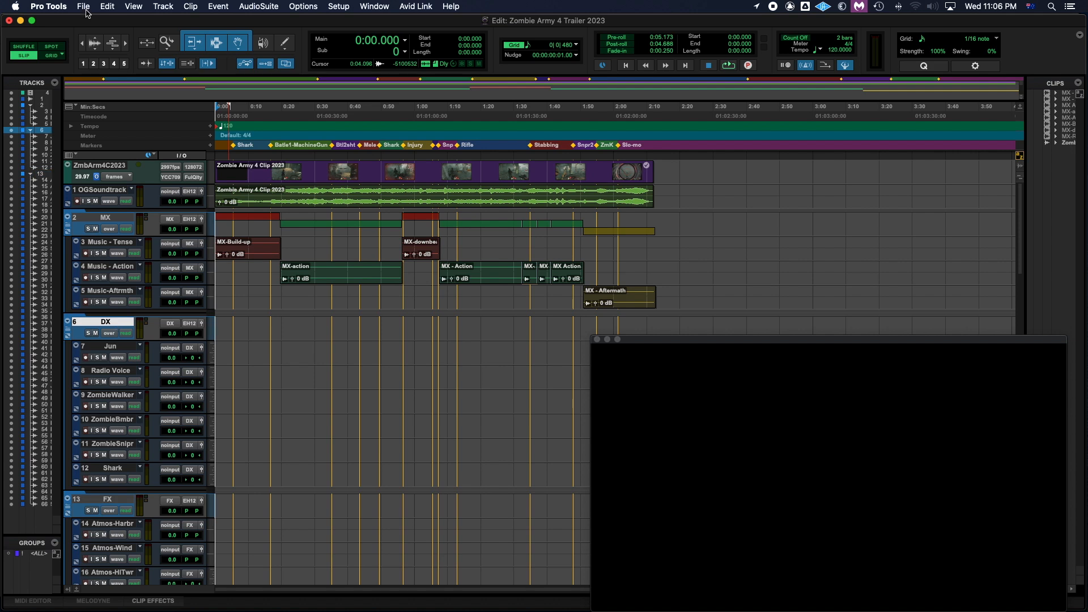
key(alt+shift+i)
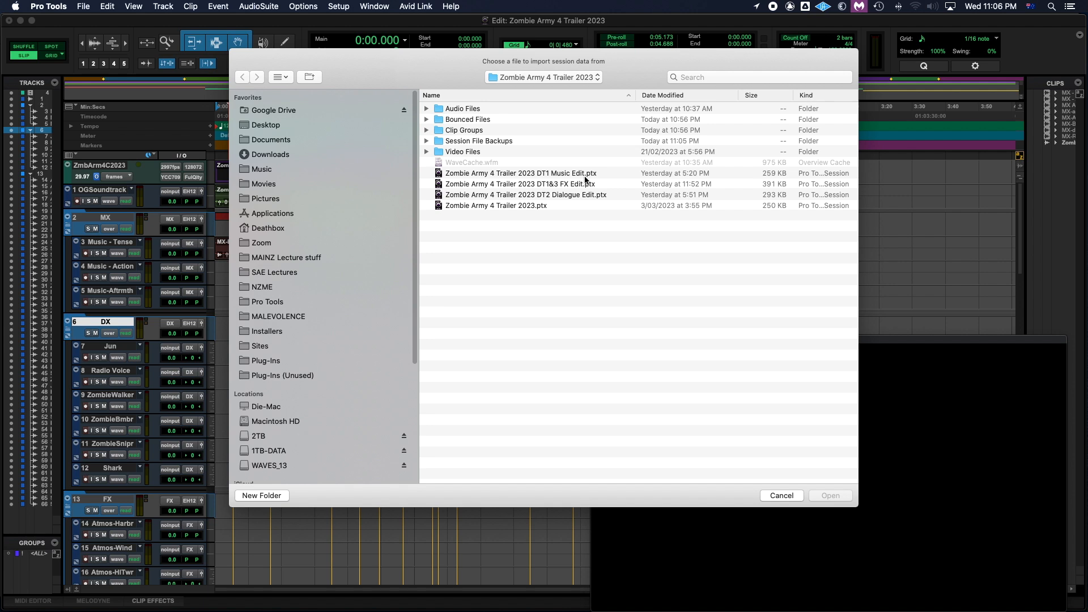
click(565, 199)
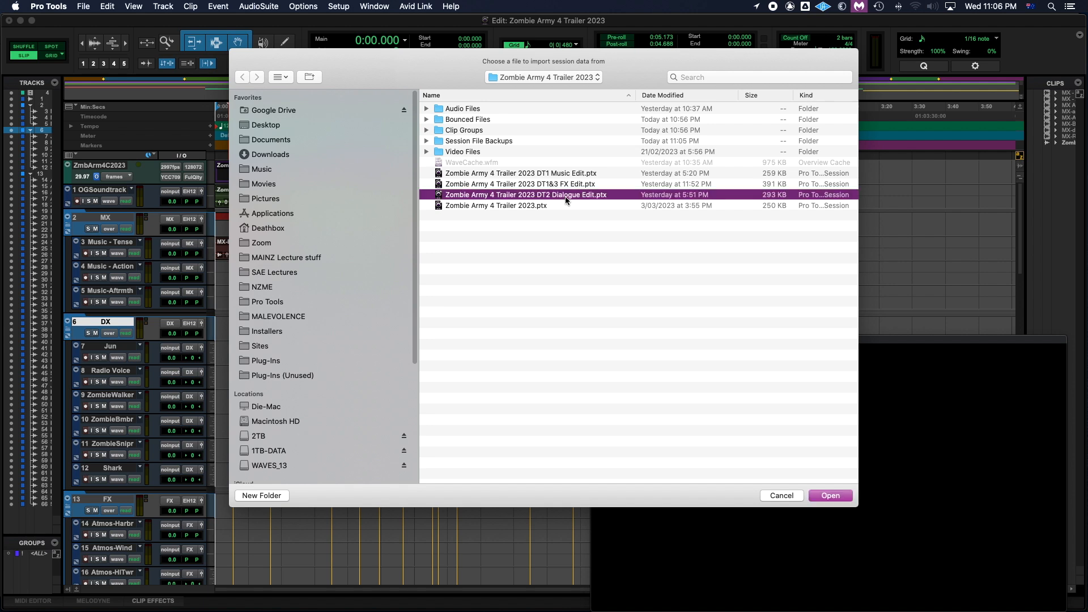
double_click(548, 200)
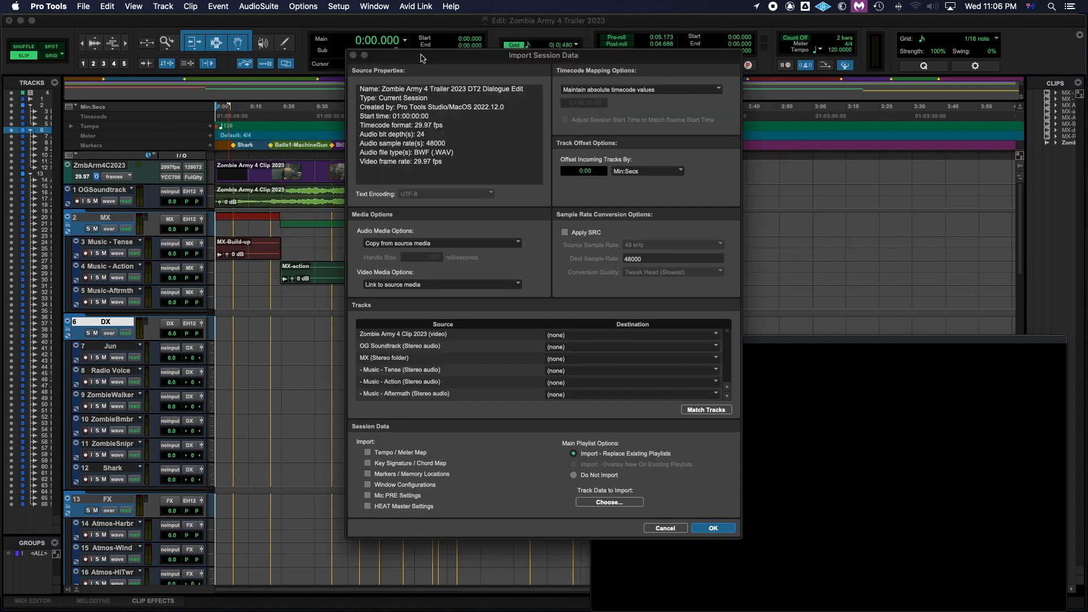
- Select the source tracks Jun, Radio Voice, Zombie Sniper, Zombie Walker 1 to 3, Zombie Bomber and Shark for import
scroll(448, 358, down, 2)
scroll(448, 358, down, 4)
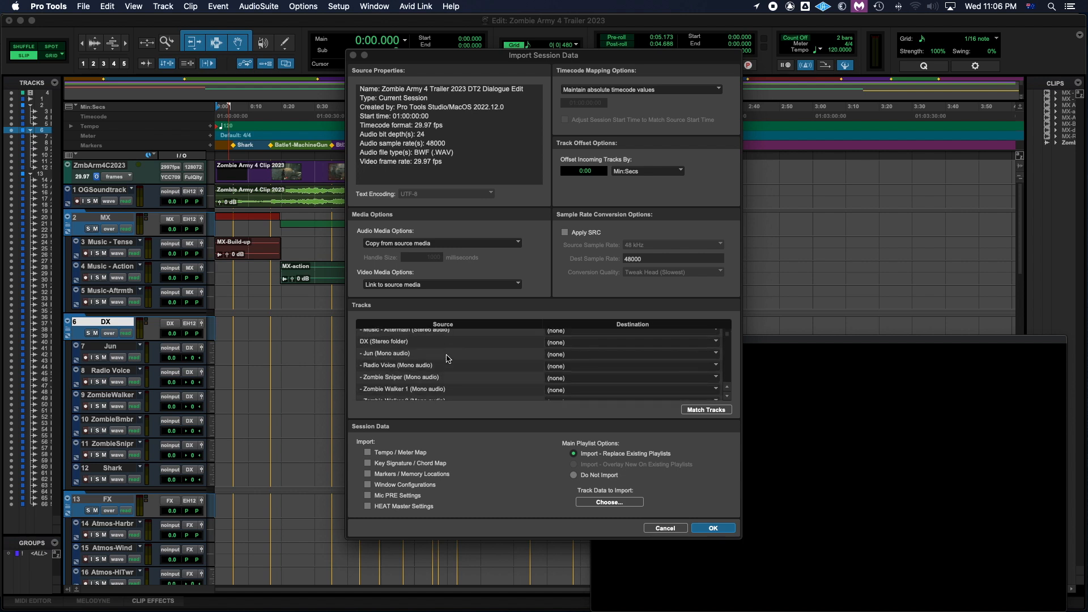
click(394, 356)
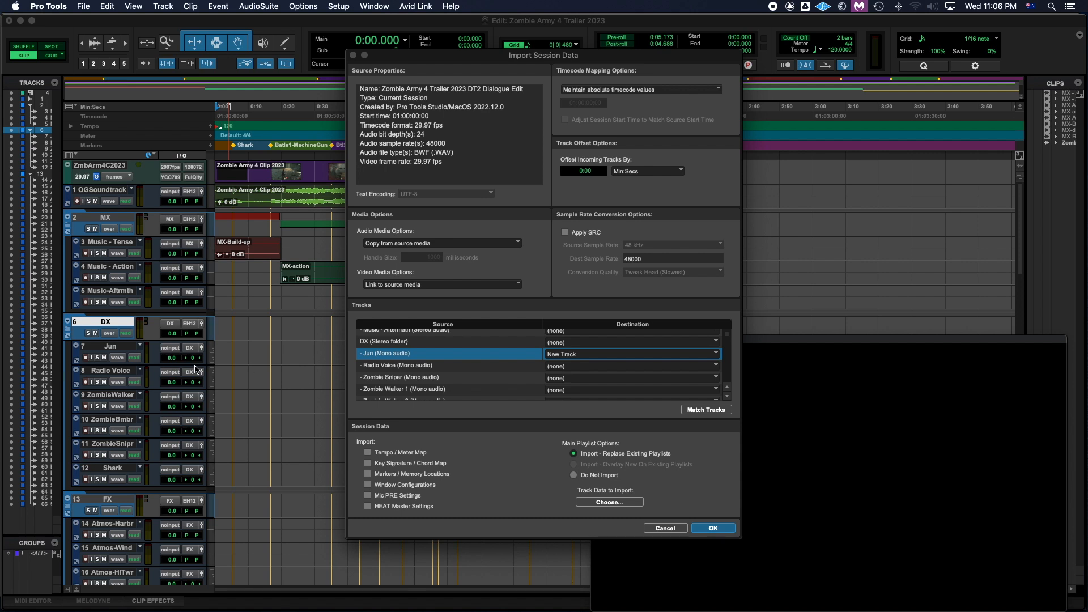
click(390, 365)
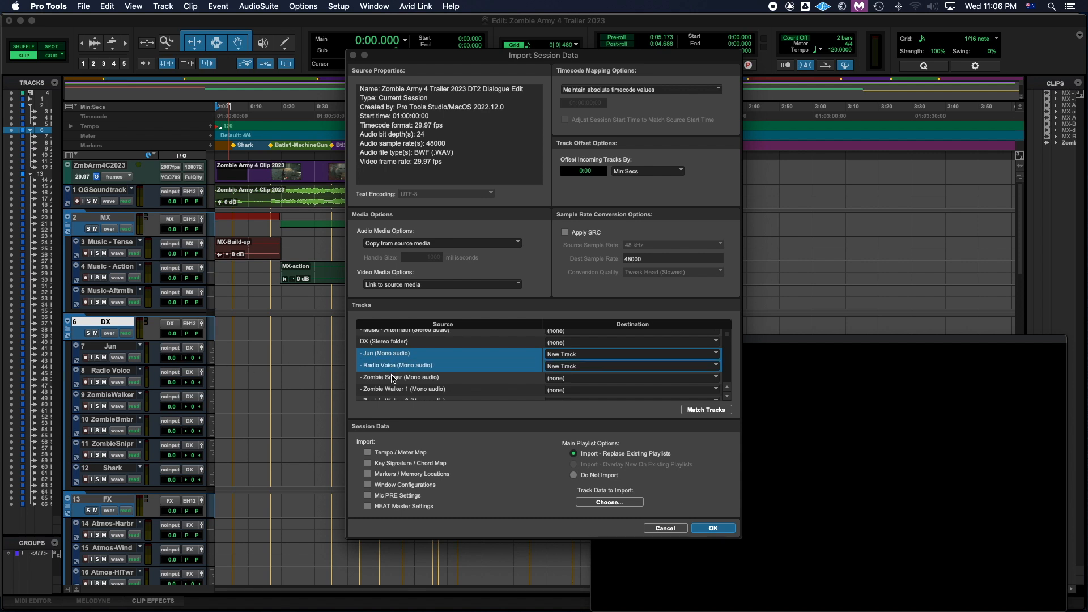
click(393, 378)
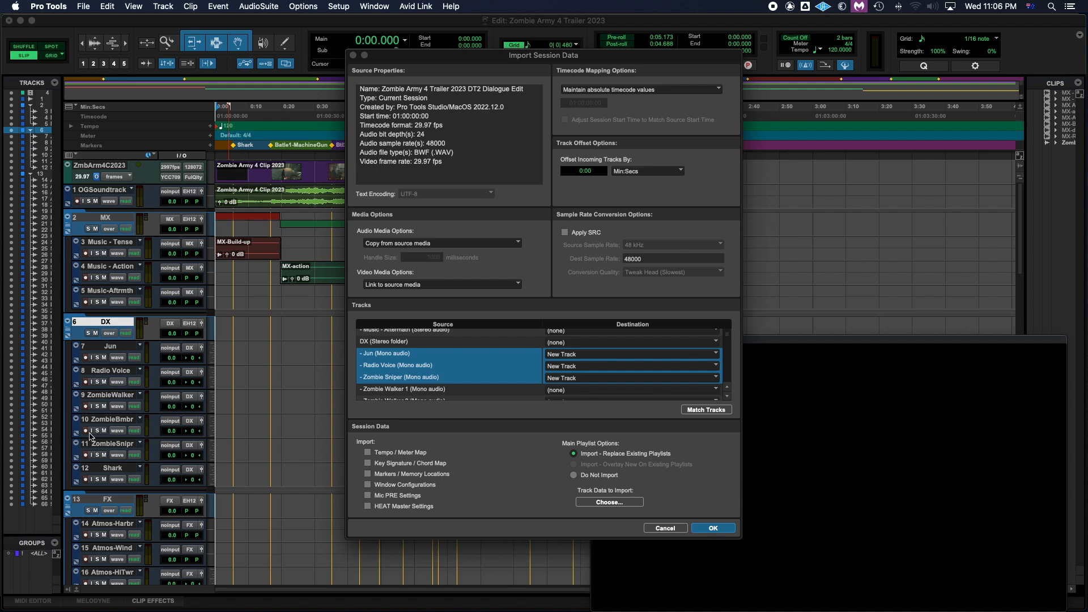
scroll(569, 382, down, 3)
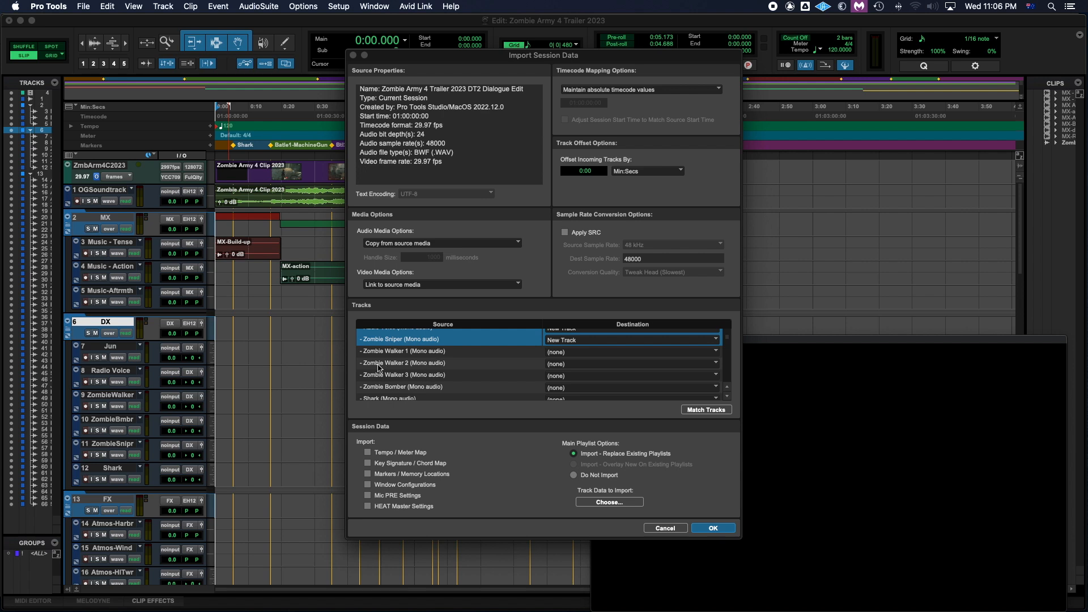
shift+click(412, 352)
shift+click(406, 364)
shift+click(405, 375)
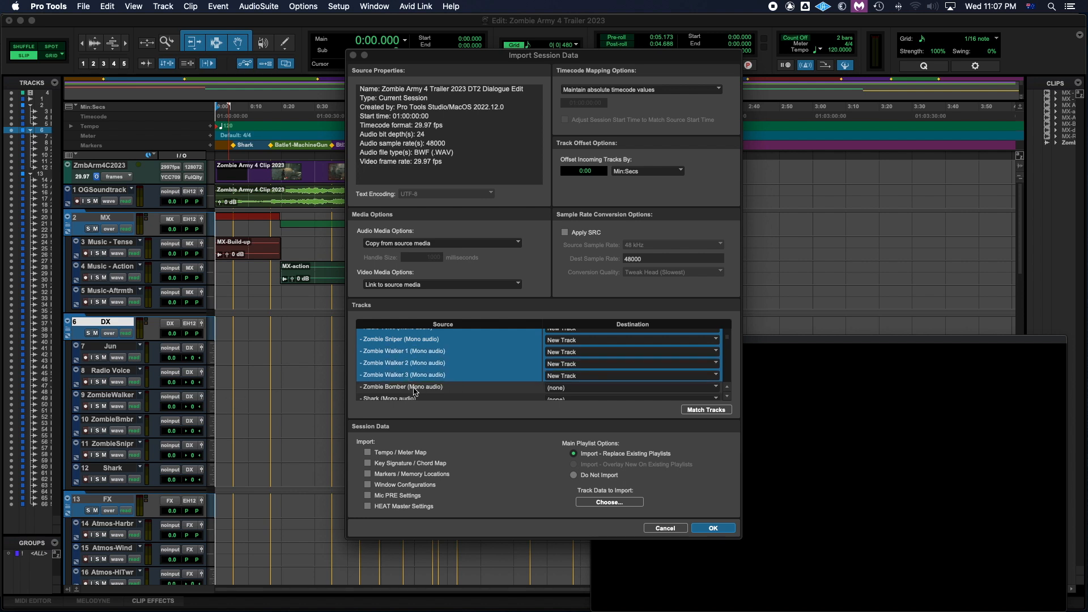
shift+click(416, 388)
scroll(415, 391, down, 1)
shift+click(396, 383)
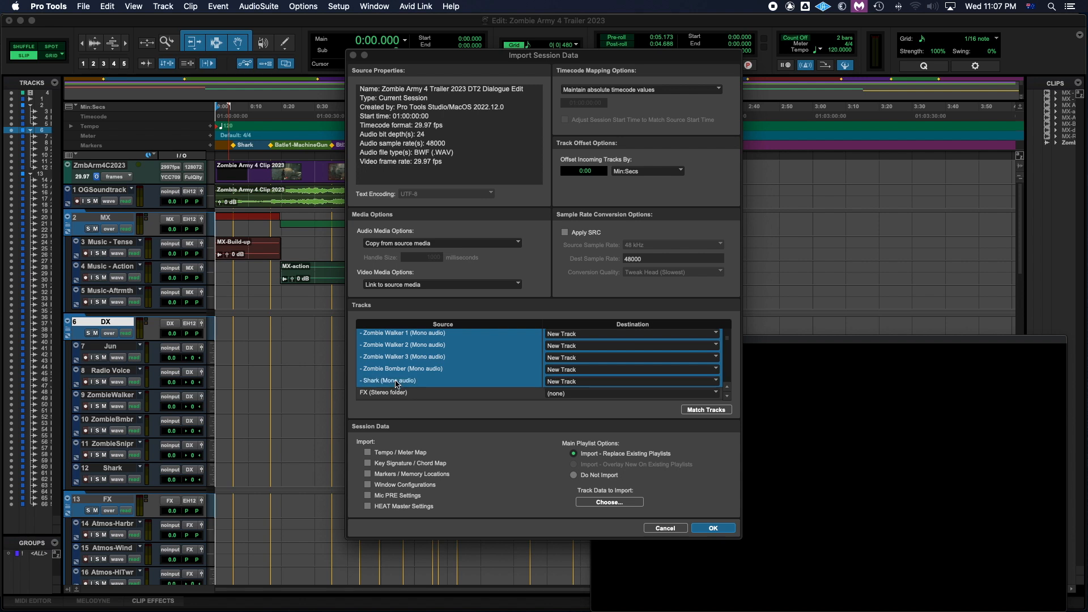
- Assign the source tracks Jun, Radio Voice, Zombie Sniper and Zombie Walker 1 to destination tracks 7, 8, 11 and 9 respectively
scroll(486, 360, up, 4)
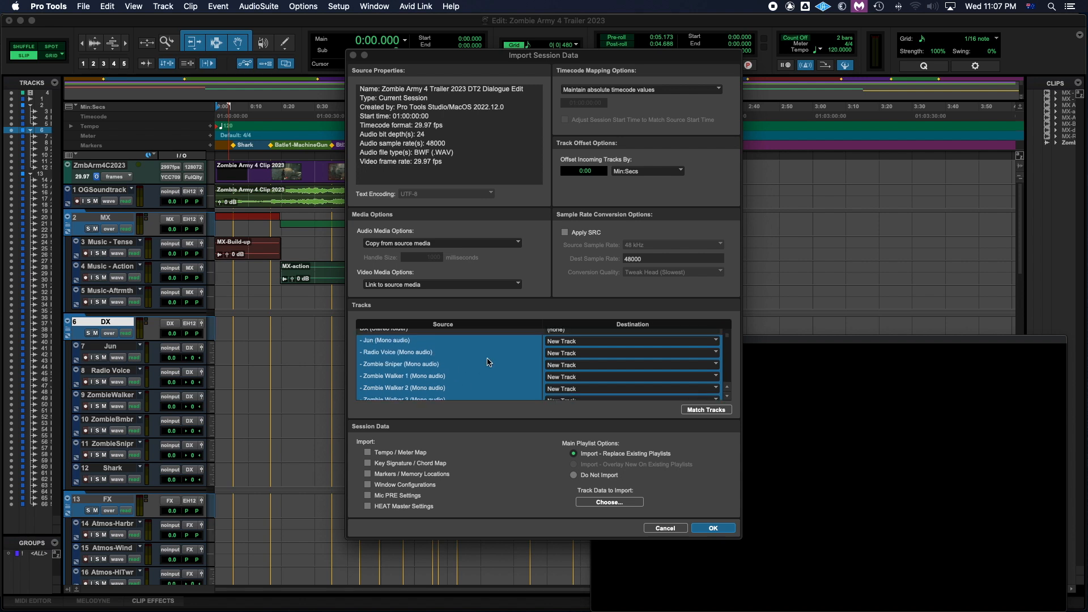
scroll(490, 363, down, 2)
scroll(489, 362, up, 3)
scroll(489, 363, down, 1)
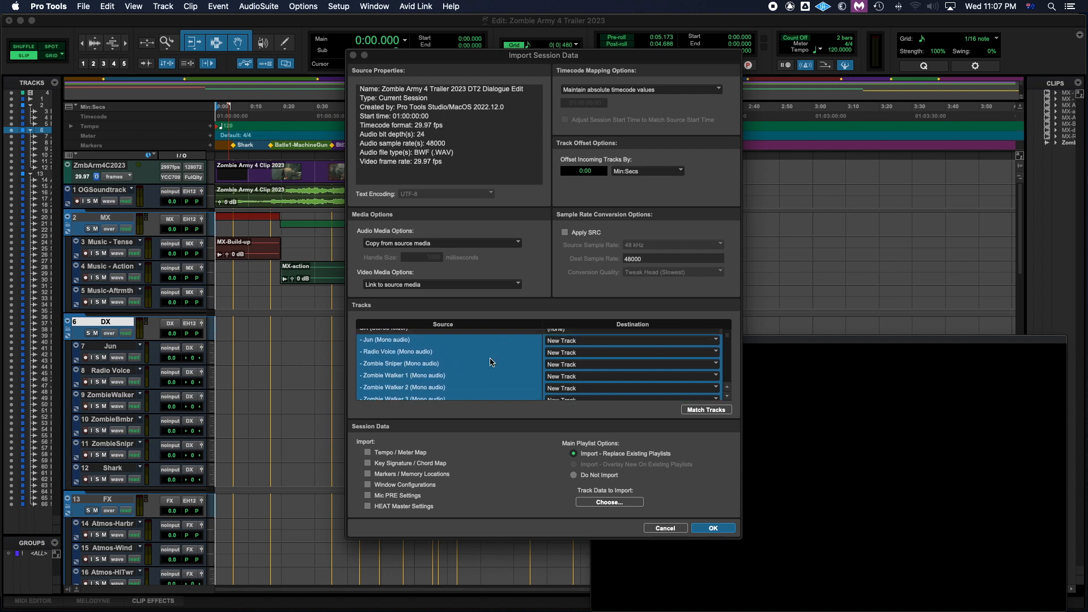
click(578, 342)
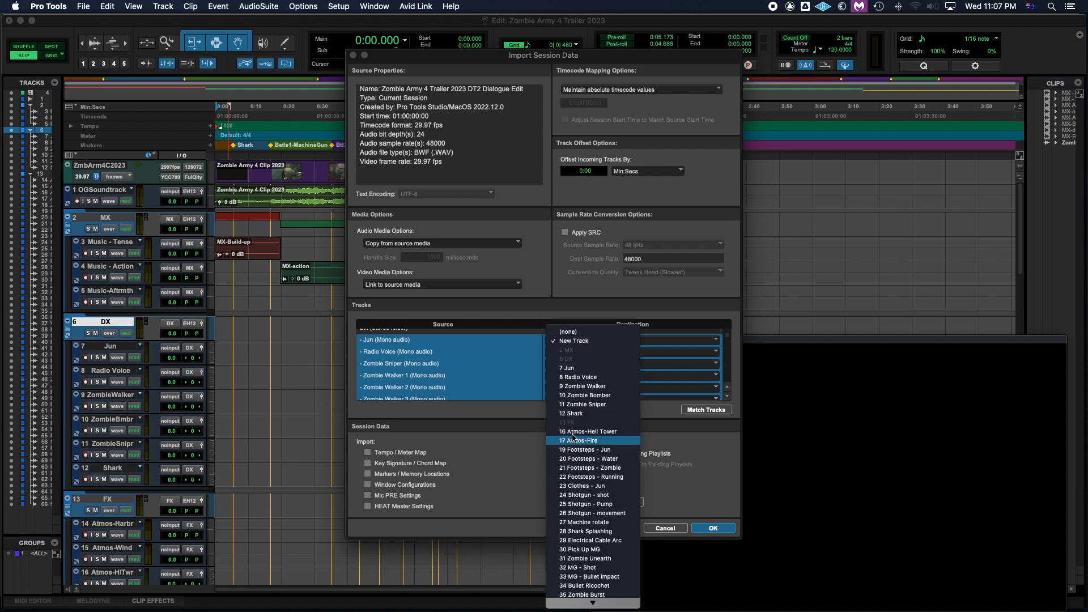
click(570, 369)
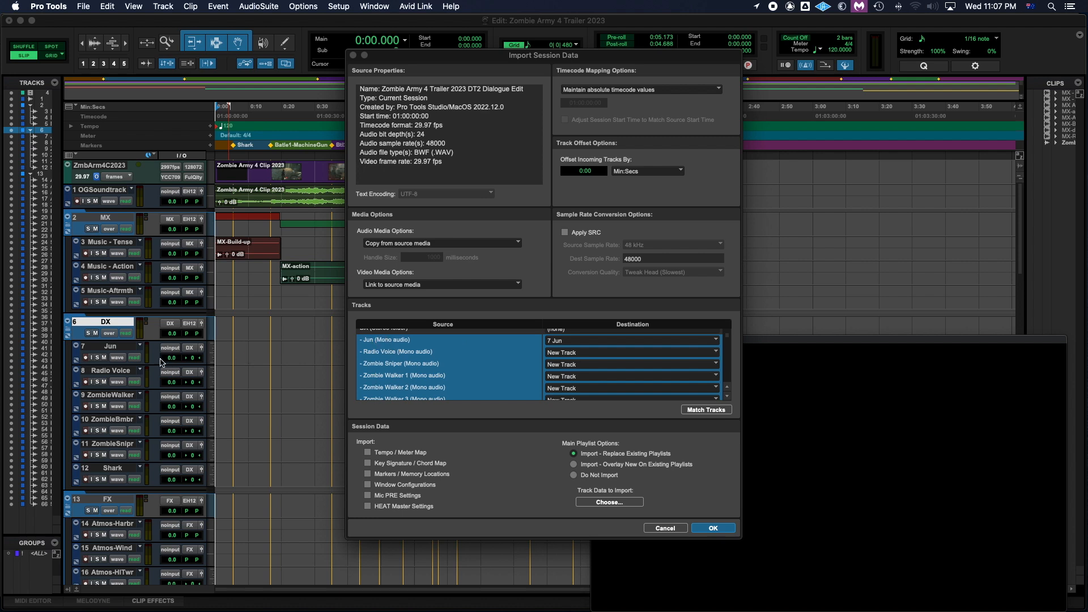
click(574, 355)
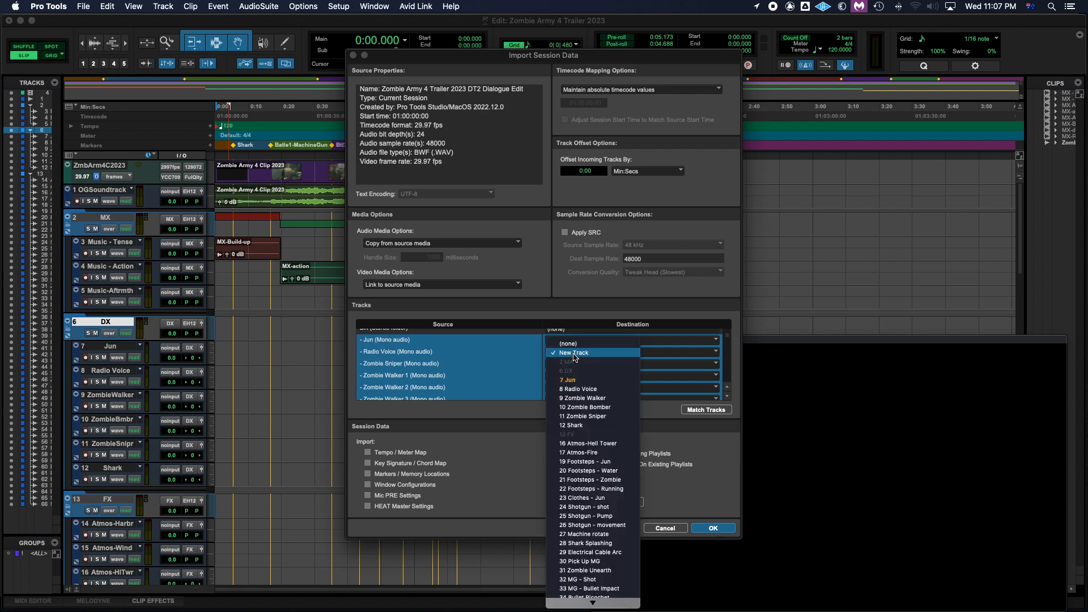
click(578, 388)
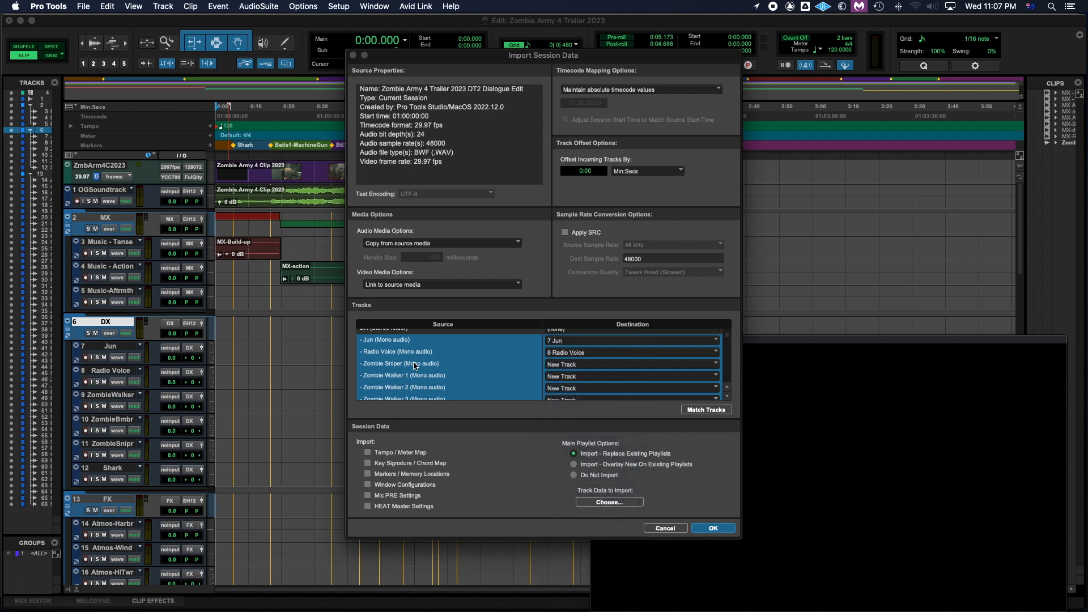
click(572, 365)
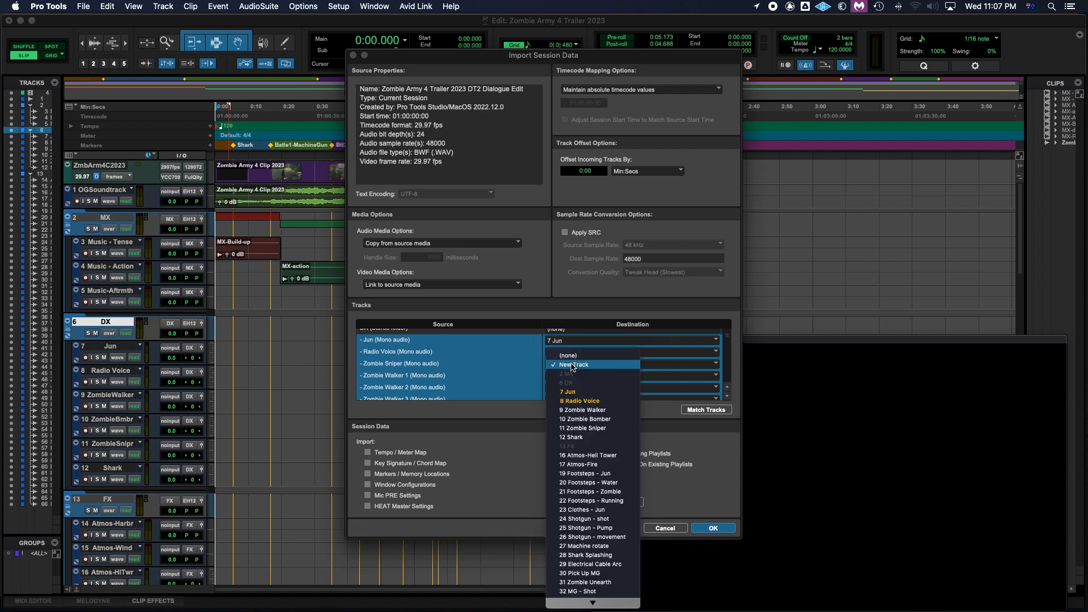
click(586, 428)
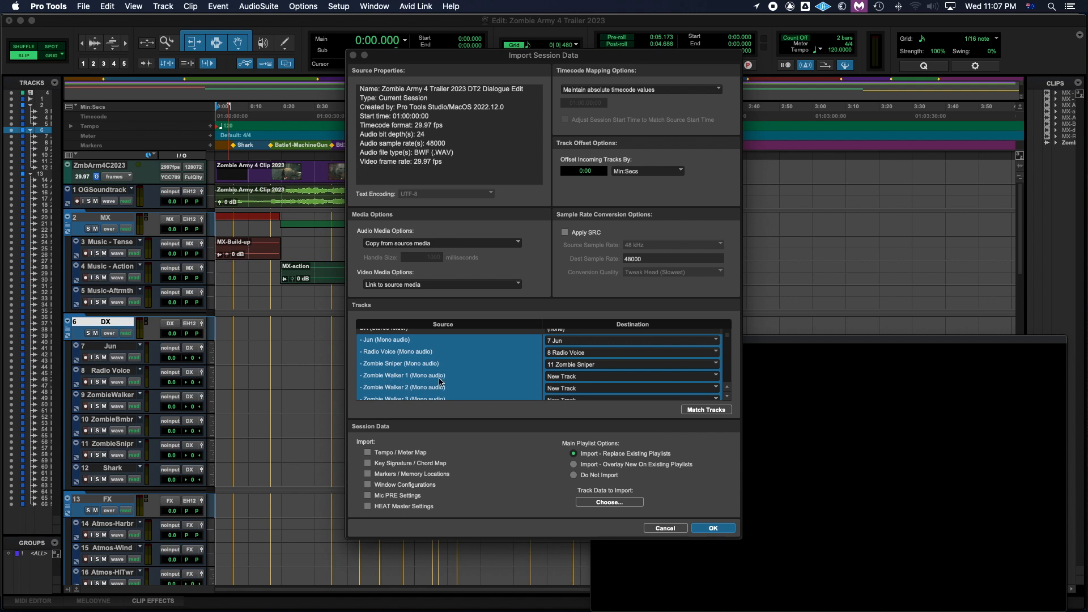
click(567, 378)
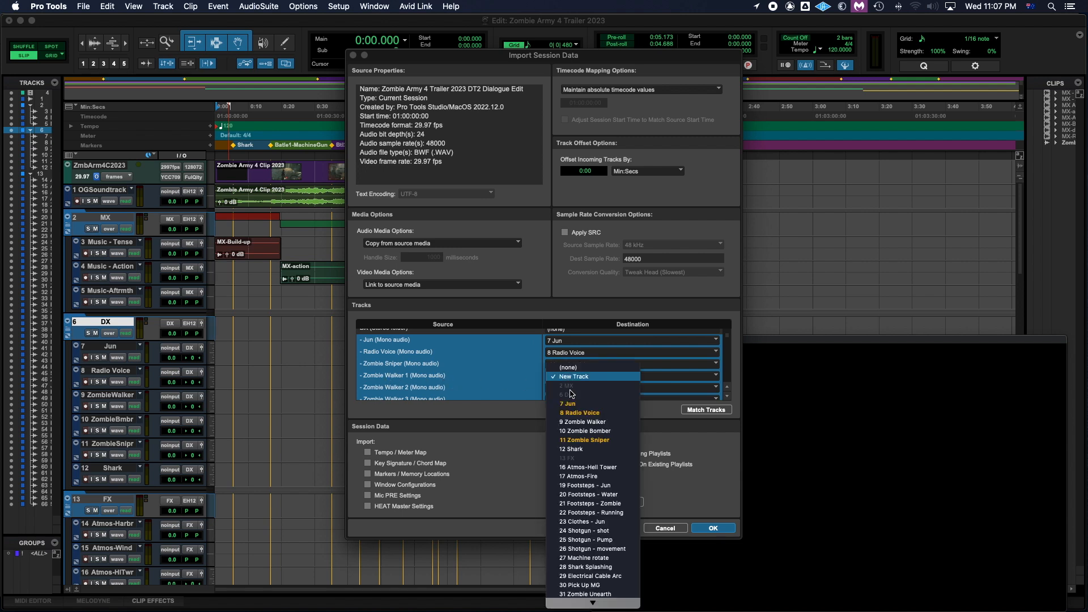
click(577, 421)
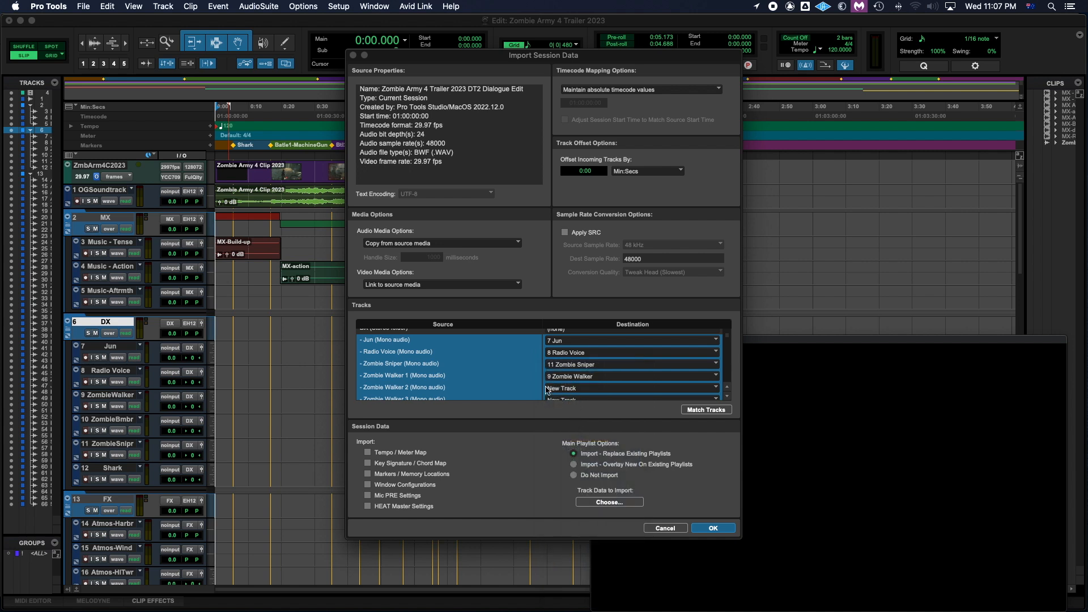
- Complete the dialogue import and rename the Zombie Walker track as Zombie Walker 1
scroll(546, 390, down, 1)
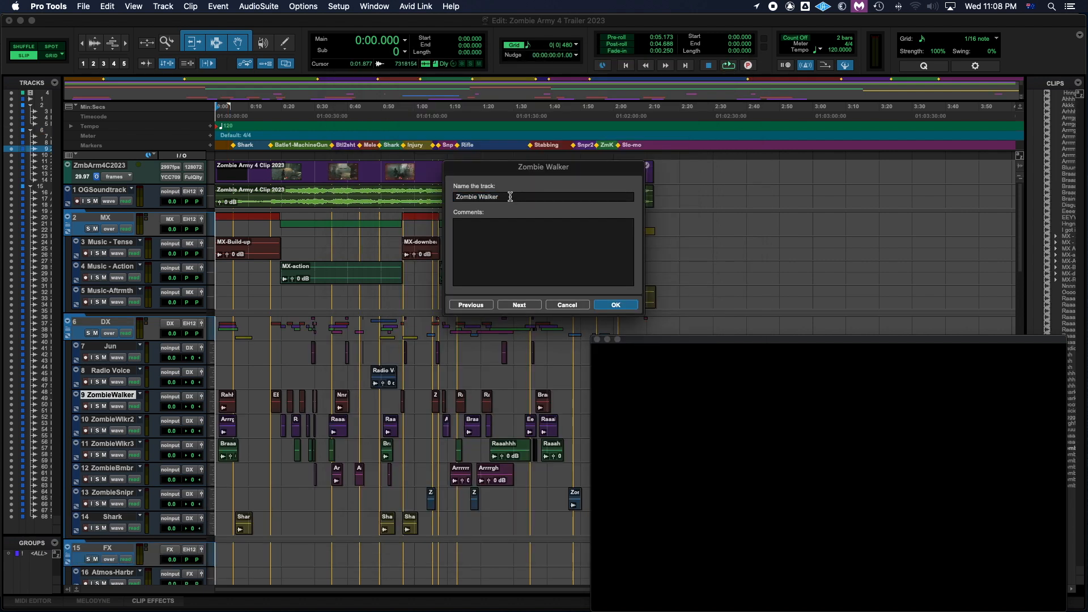
click(612, 305)
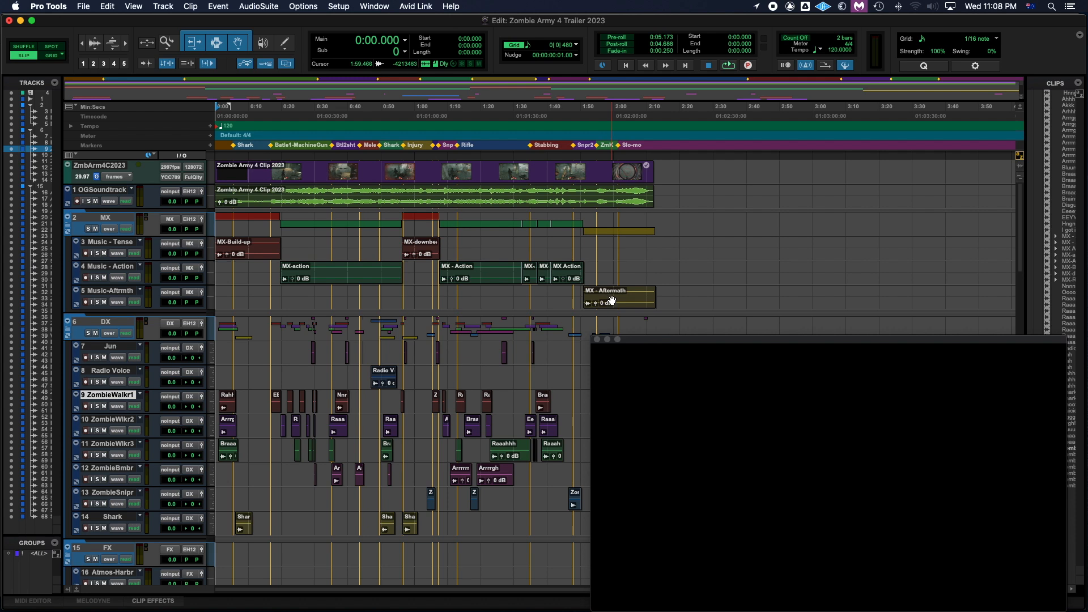
- Collapse the MX and DX folder tracks and look through the FX folder's tracks
click(66, 227)
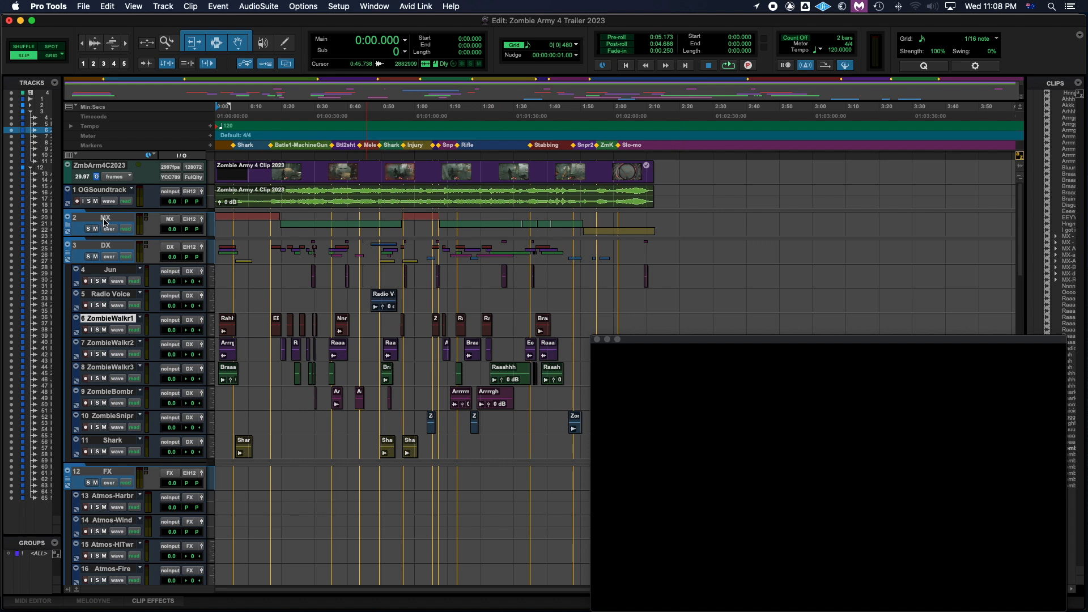
click(68, 255)
click(68, 256)
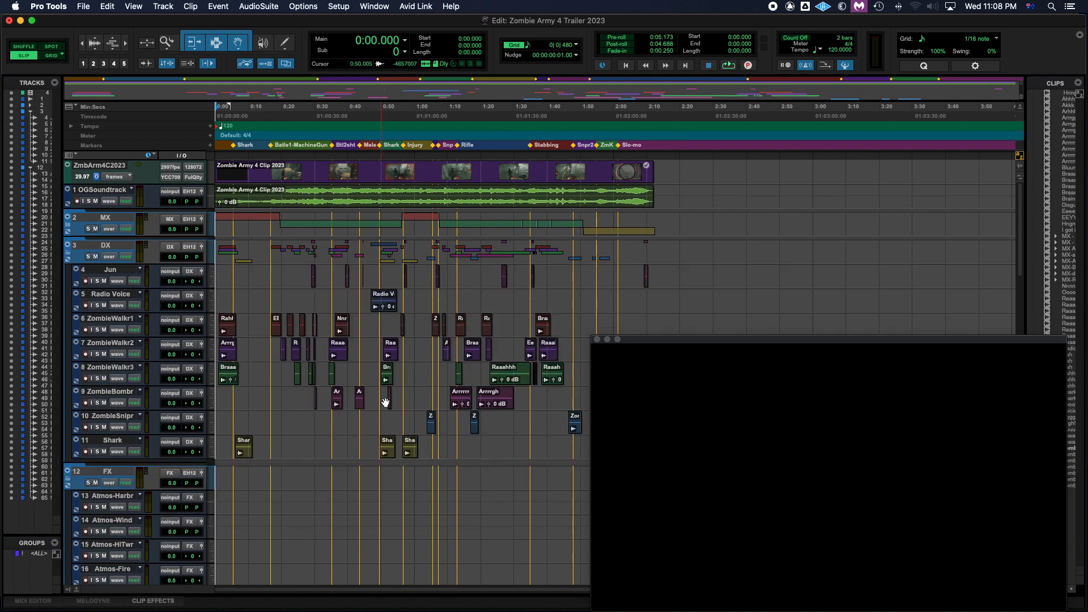
click(66, 251)
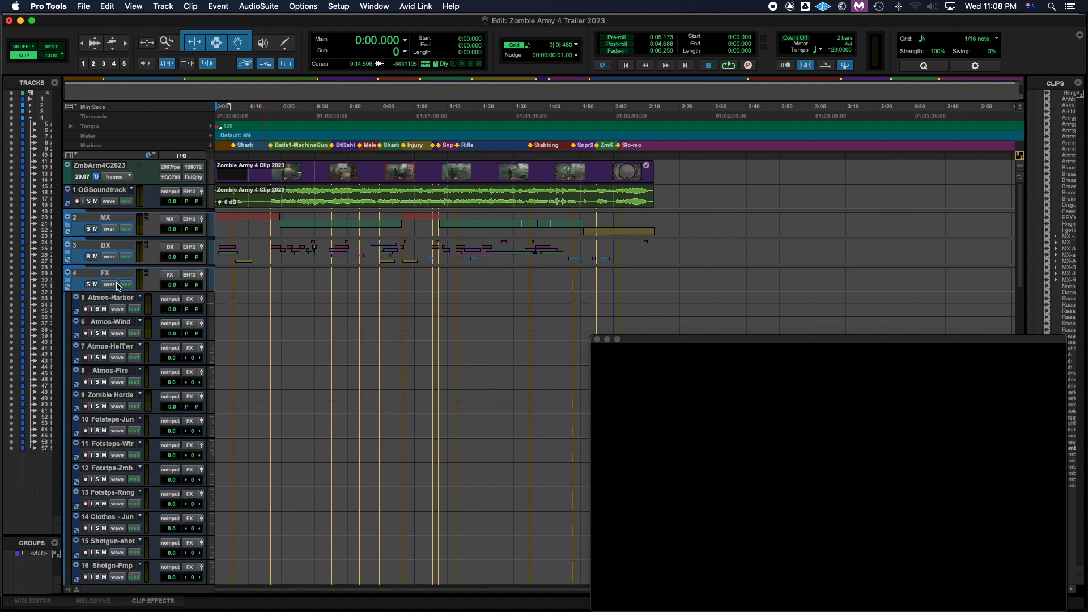
scroll(113, 338, down, 20)
scroll(110, 318, up, 20)
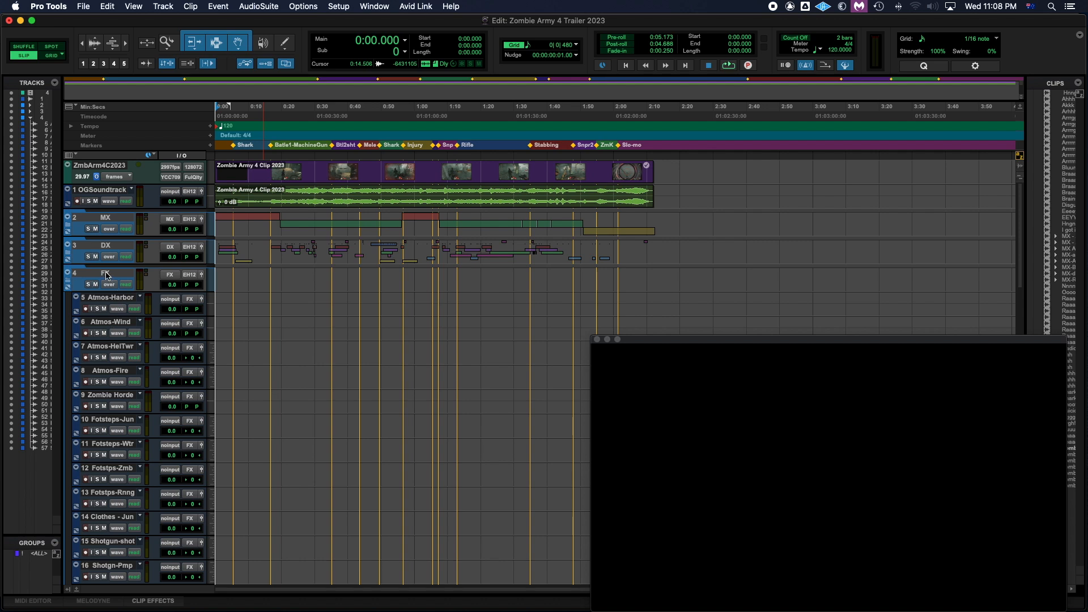
- Start importing session data from Zombie Army 4 Trailer 2023 DT1&3 FX Edit.ptx and match its tracks to the current session's tracks
click(106, 276)
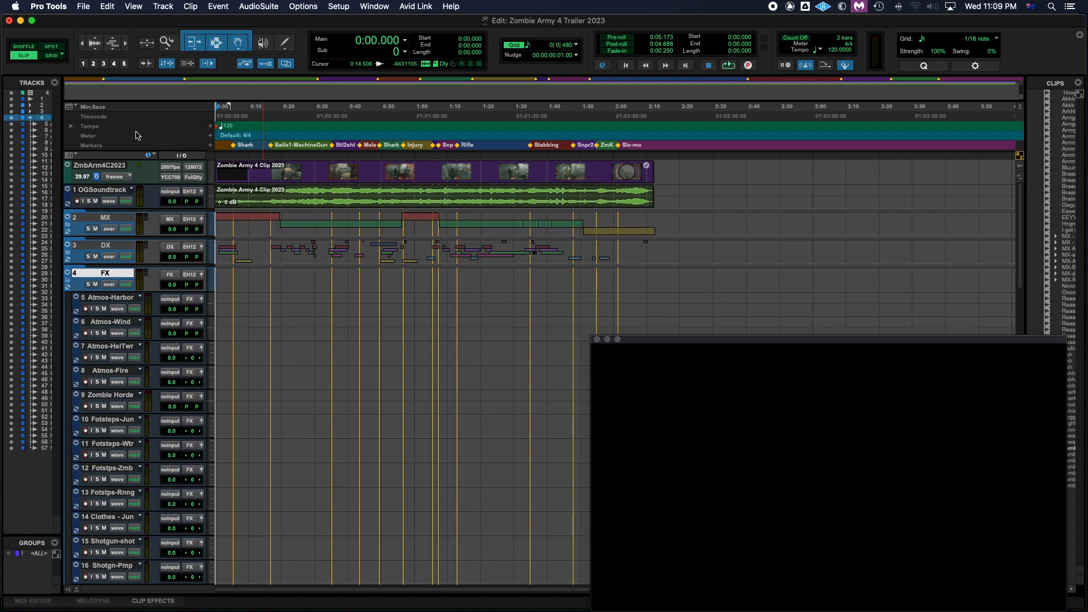
key(shift+alt+i)
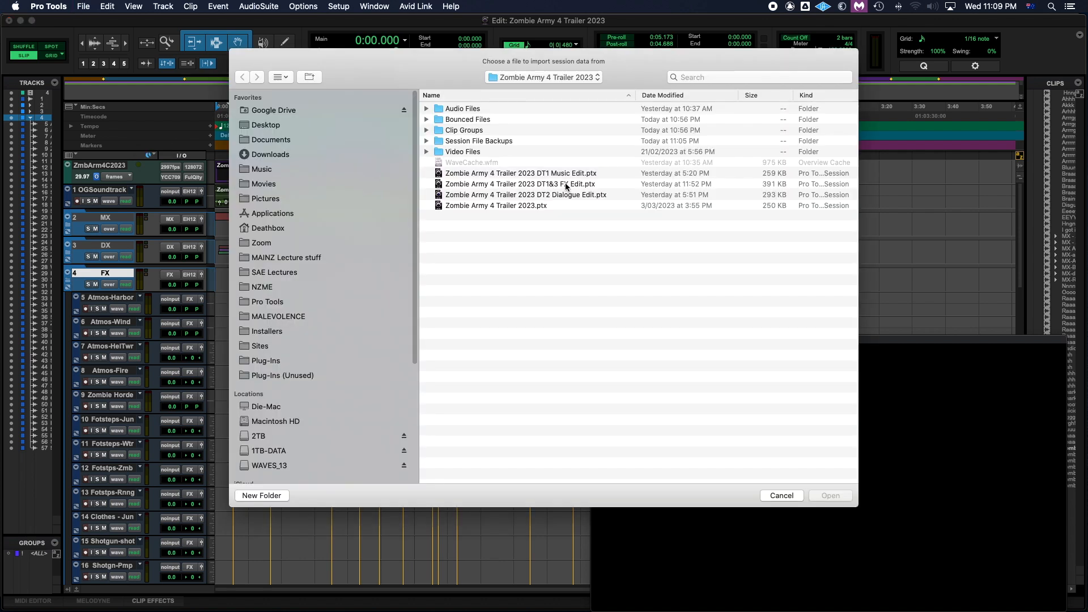
double_click(565, 184)
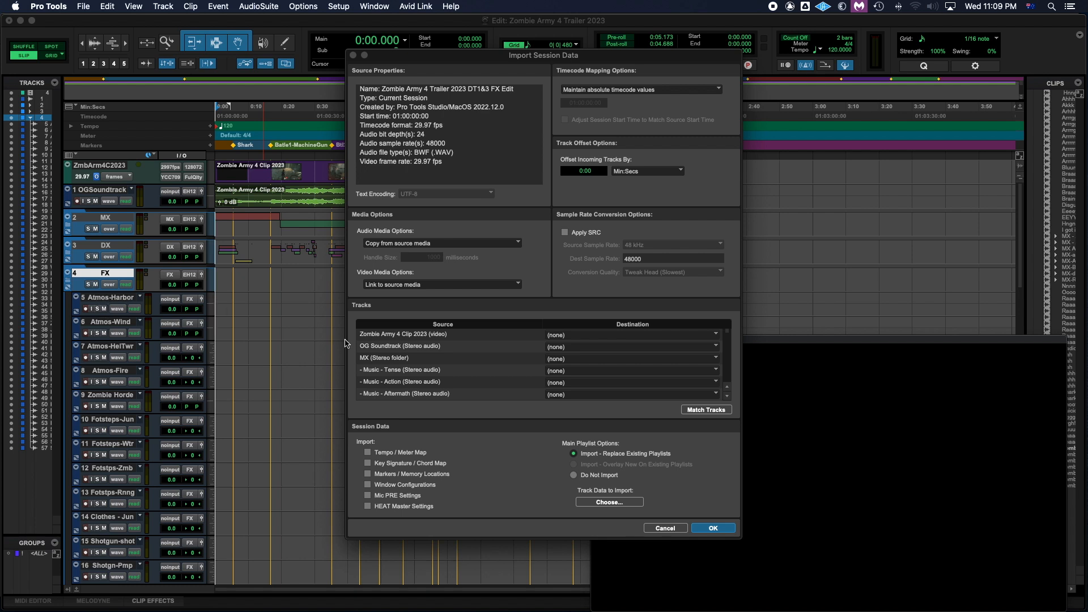
scroll(422, 379, down, 3)
scroll(422, 380, down, 4)
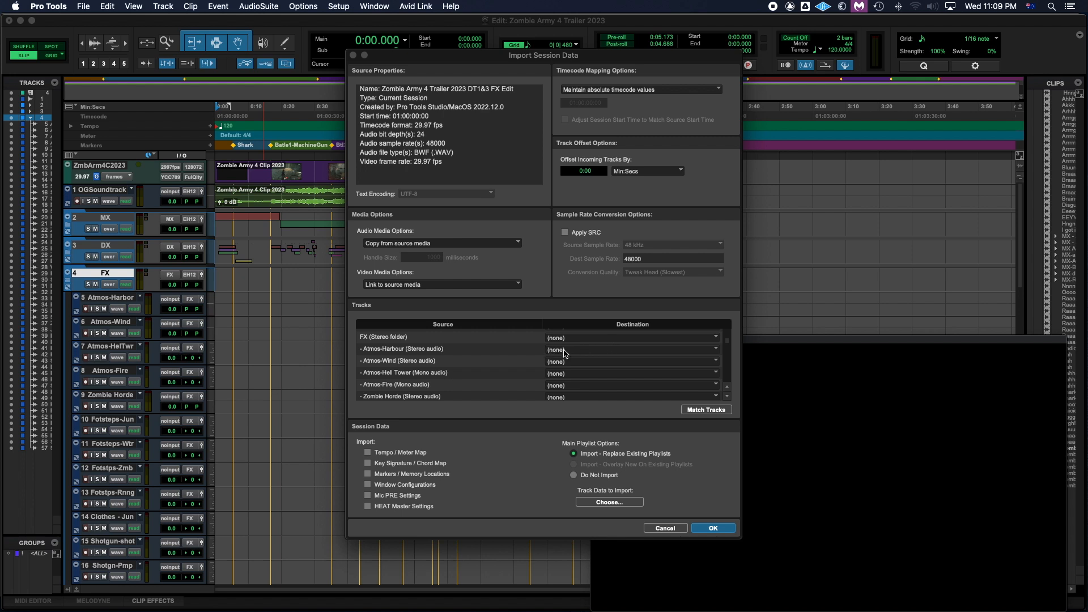
click(706, 410)
- Exclude the video, OG Soundtrack, MX folder and the Music - Tense, Action and Aftermath source tracks from the import
scroll(559, 352, up, 5)
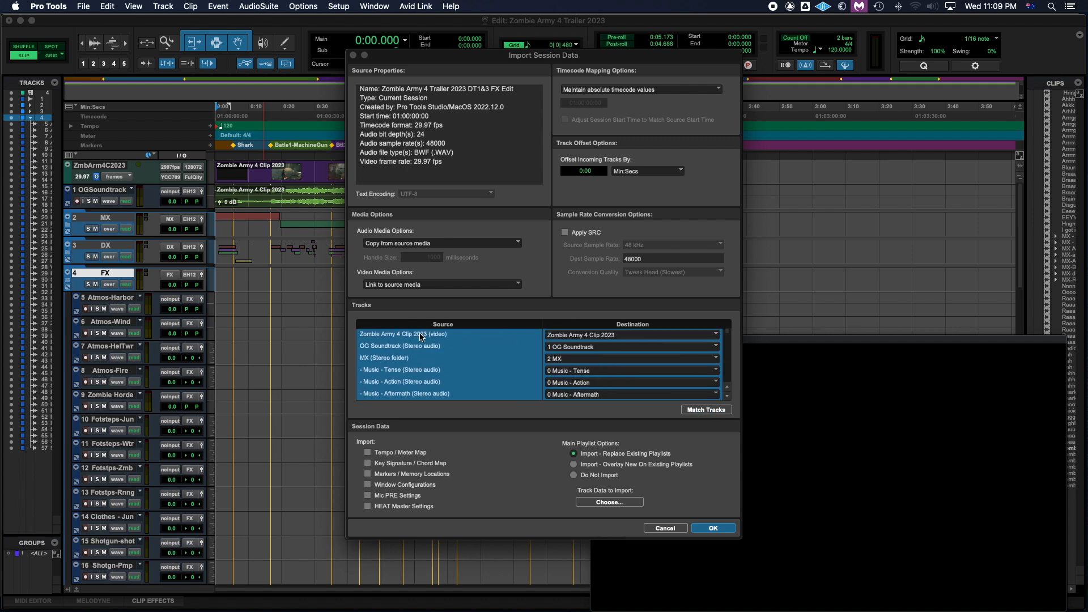
click(420, 335)
click(411, 347)
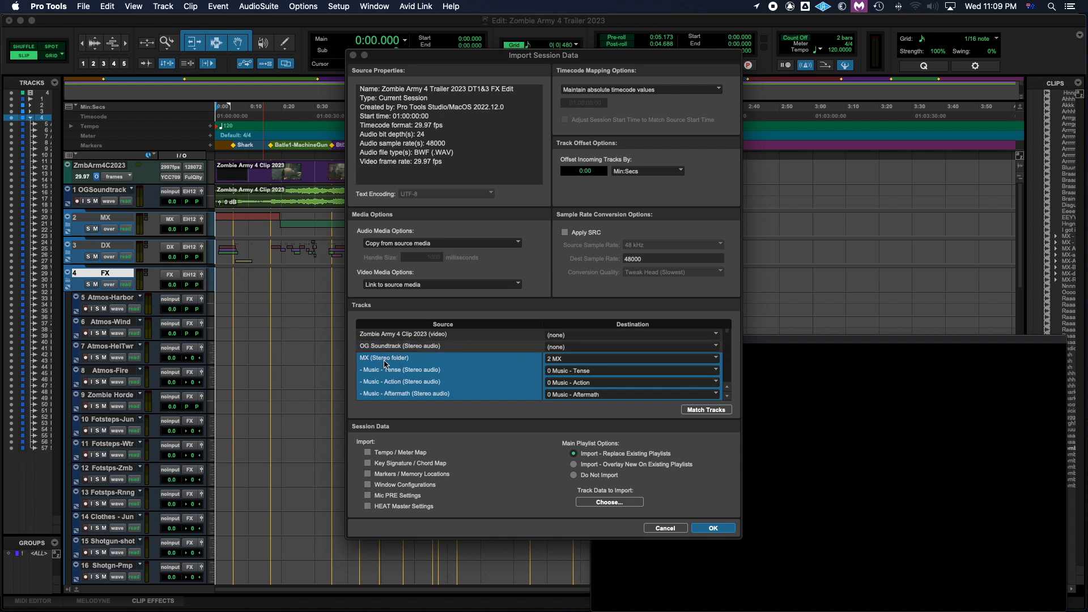
click(387, 362)
click(390, 371)
click(394, 382)
click(394, 395)
scroll(394, 396, down, 3)
click(392, 353)
- Exclude the DX folder and its Jun, Radio Voice, Zombie Walker, Zombie Bomber, Zombie Sniper and Shark source tracks from the import
scroll(392, 354, down, 5)
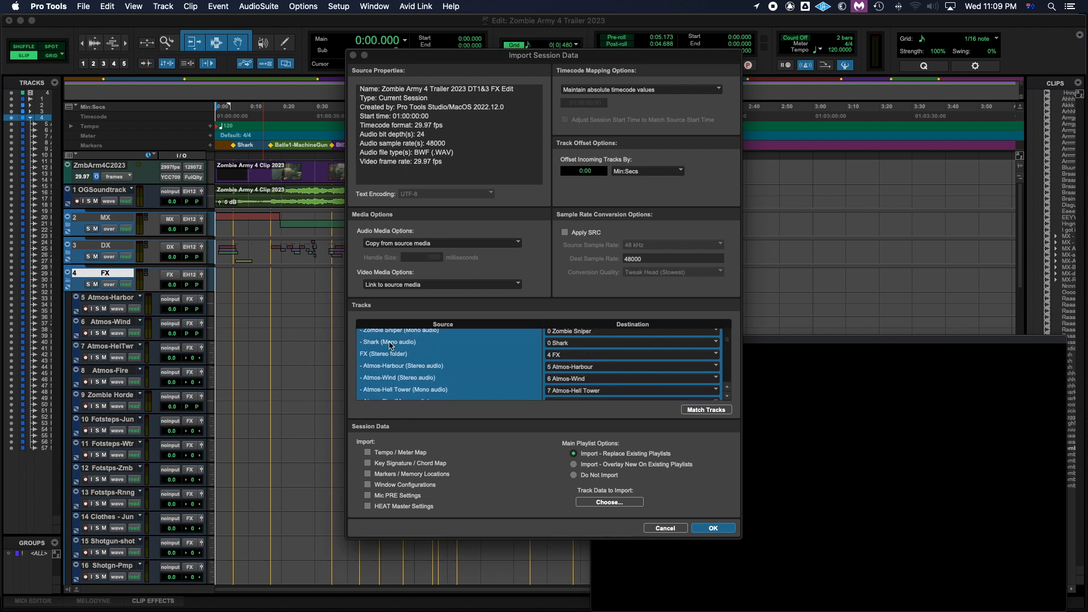
click(390, 342)
click(391, 332)
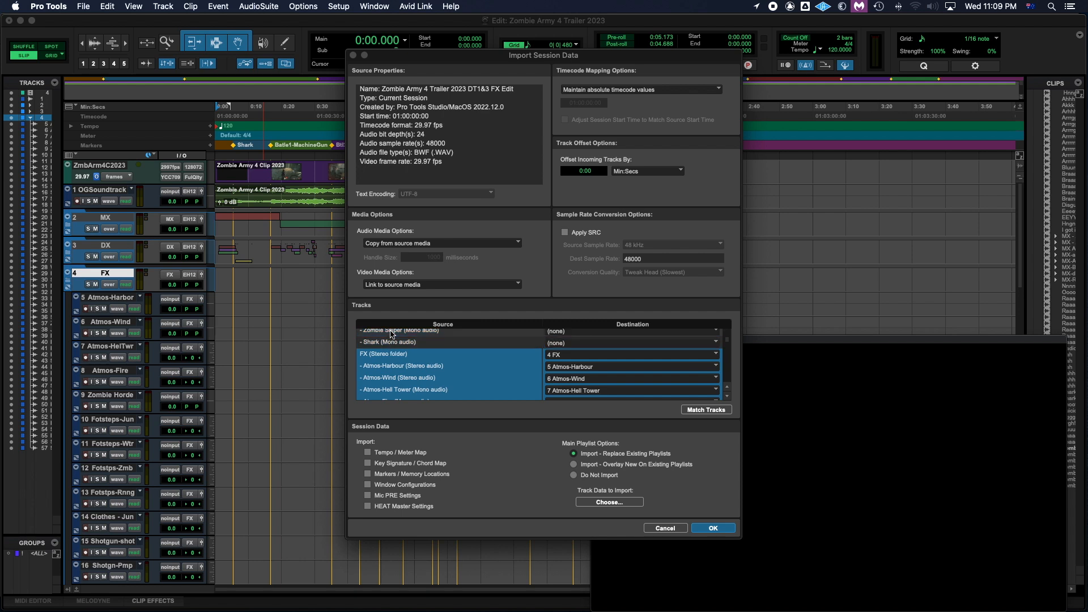
scroll(391, 334, up, 3)
scroll(391, 334, up, 1)
click(393, 370)
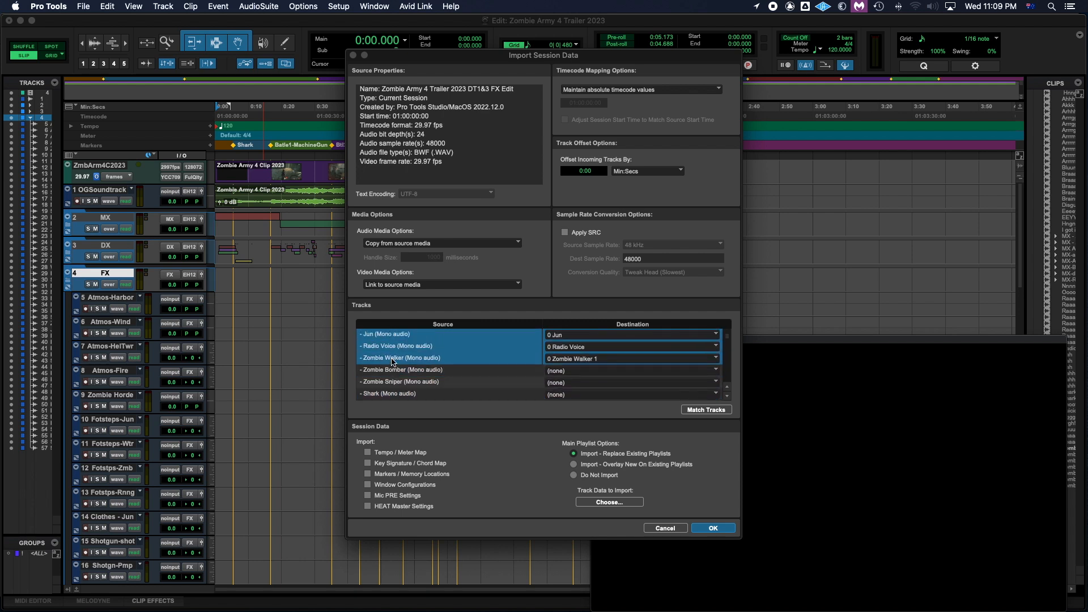
click(392, 358)
click(391, 347)
click(390, 335)
scroll(391, 338, up, 3)
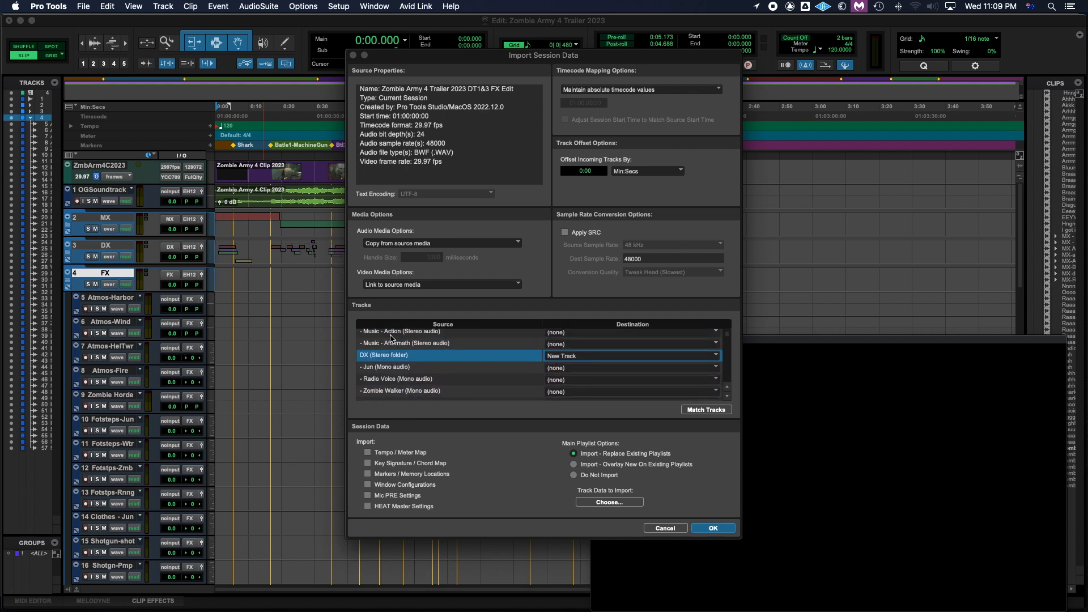
click(391, 357)
- Check the destinations of the FX source tracks and complete the FX session data import
scroll(427, 368, up, 4)
scroll(427, 368, down, 10)
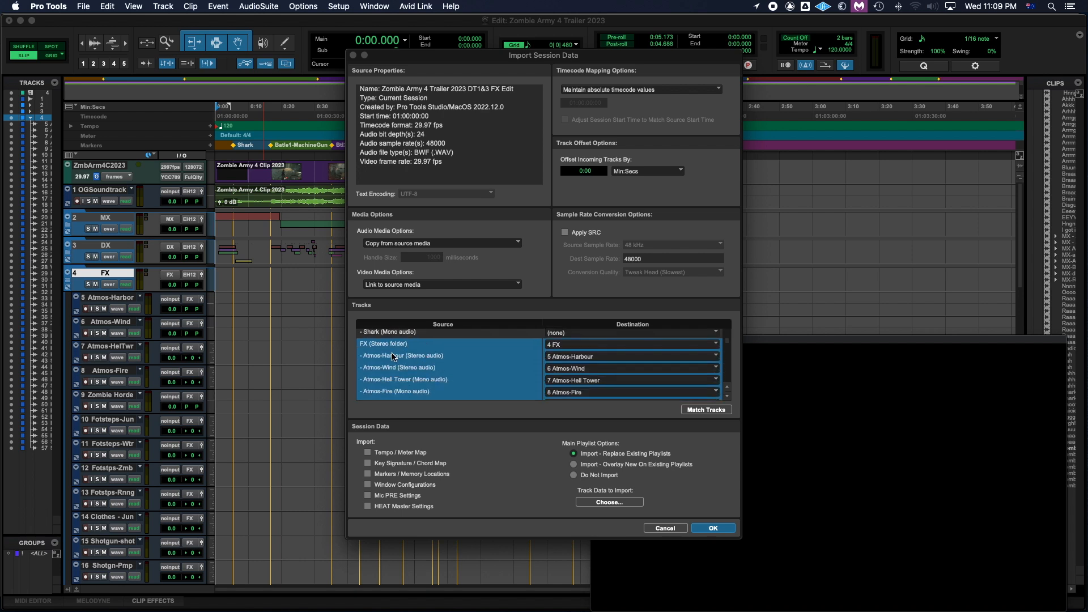
scroll(427, 366, down, 10)
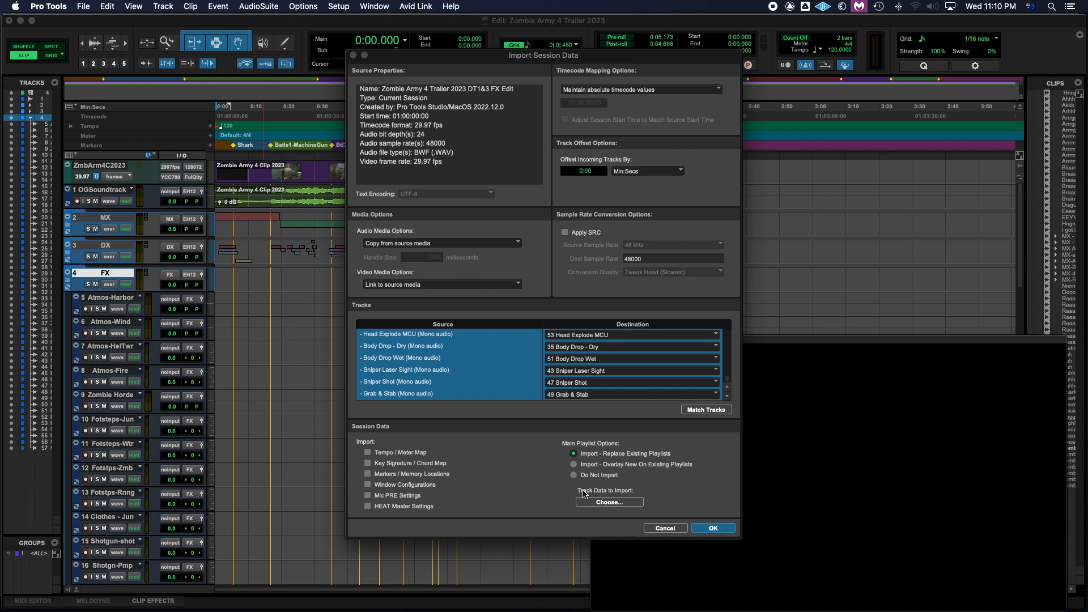
click(714, 528)
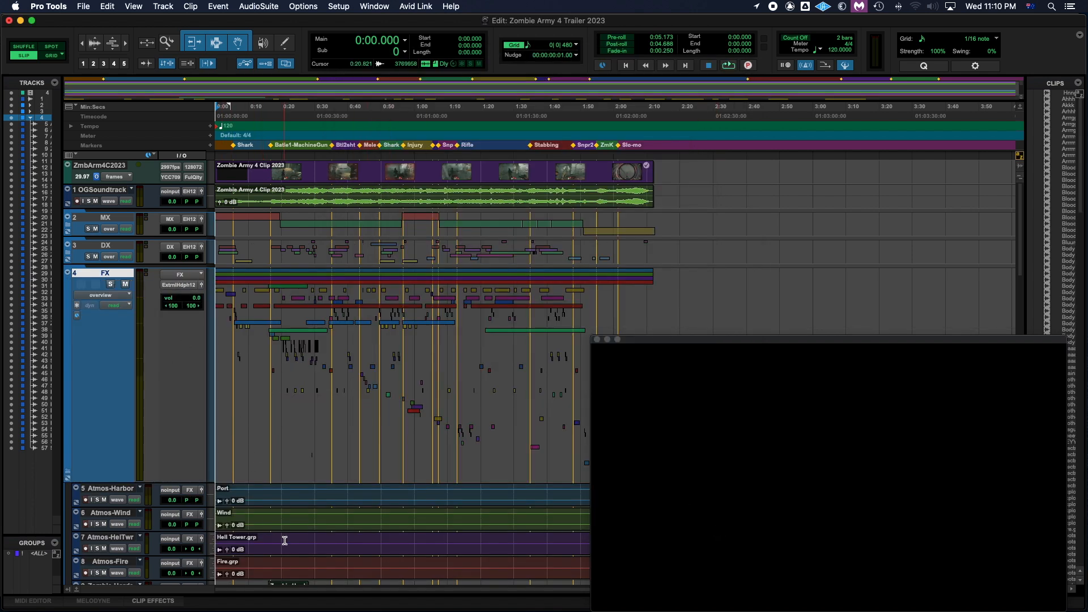
- Reduce the FX folder track's height to match the MX and DX folders and look through the imported FX clips
drag(117, 483, 101, 311)
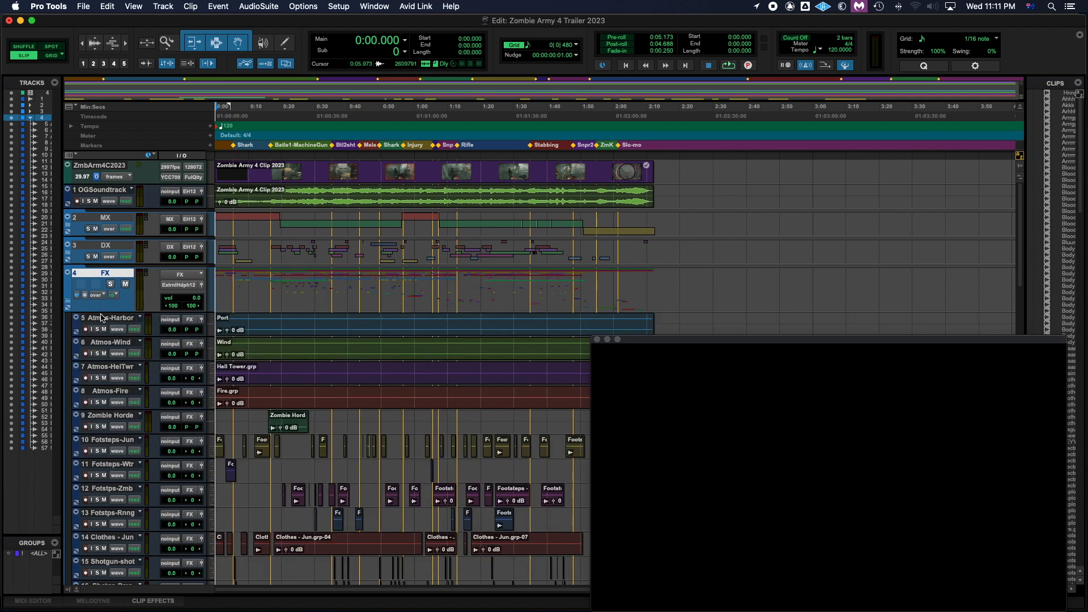
drag(101, 309, 100, 288)
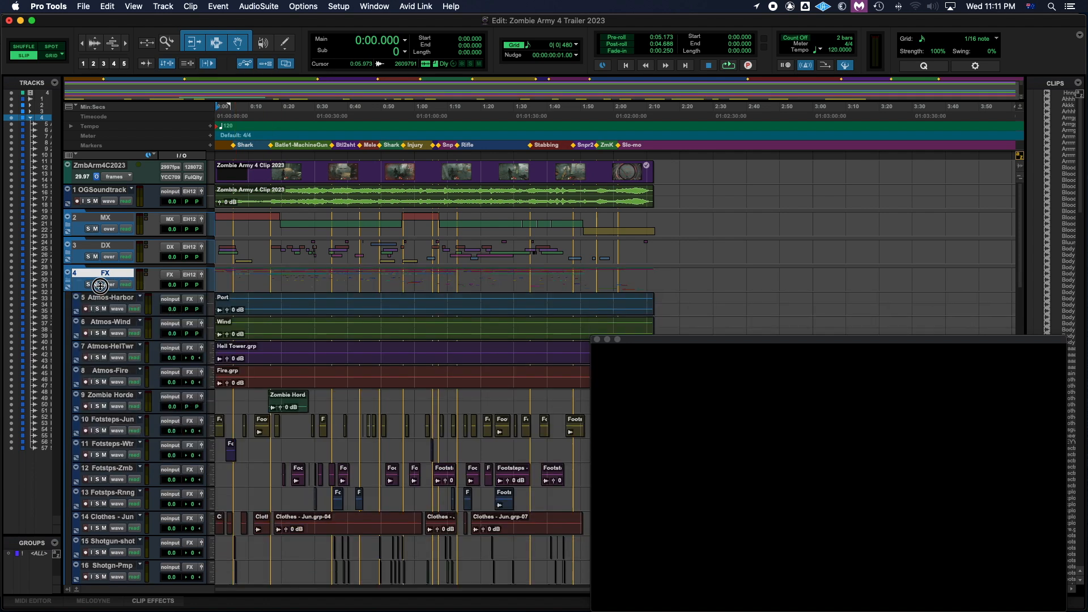
scroll(282, 411, down, 3)
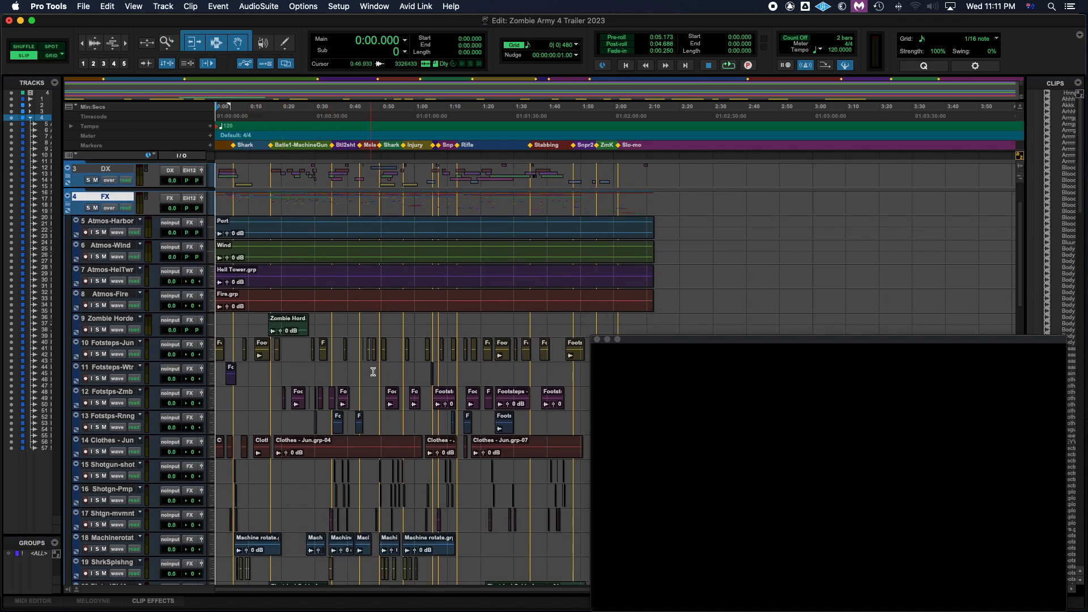
scroll(373, 372, down, 10)
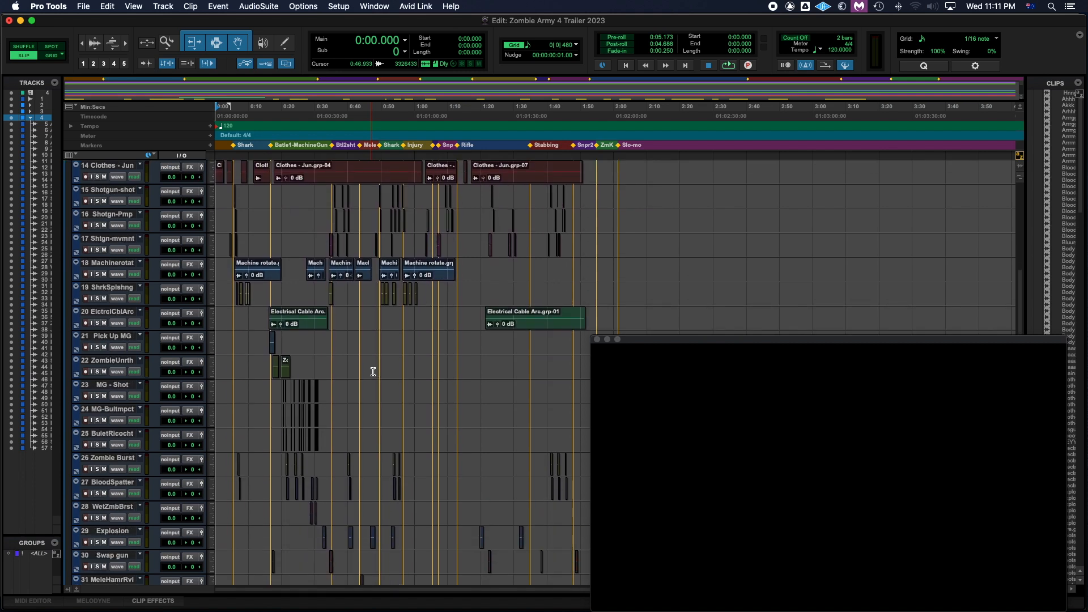
scroll(373, 372, down, 20)
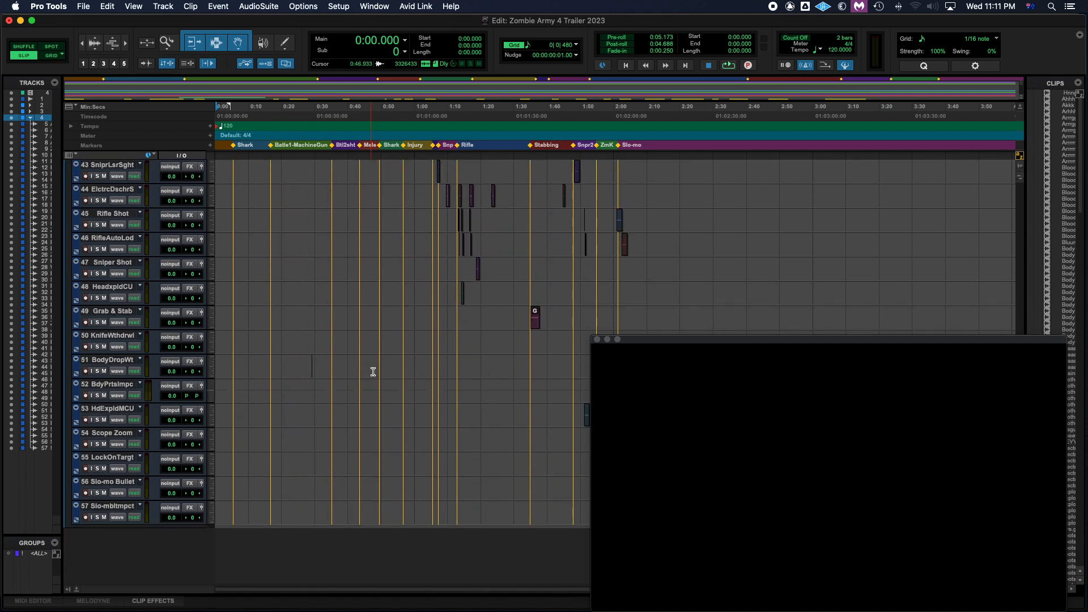
scroll(373, 371, up, 20)
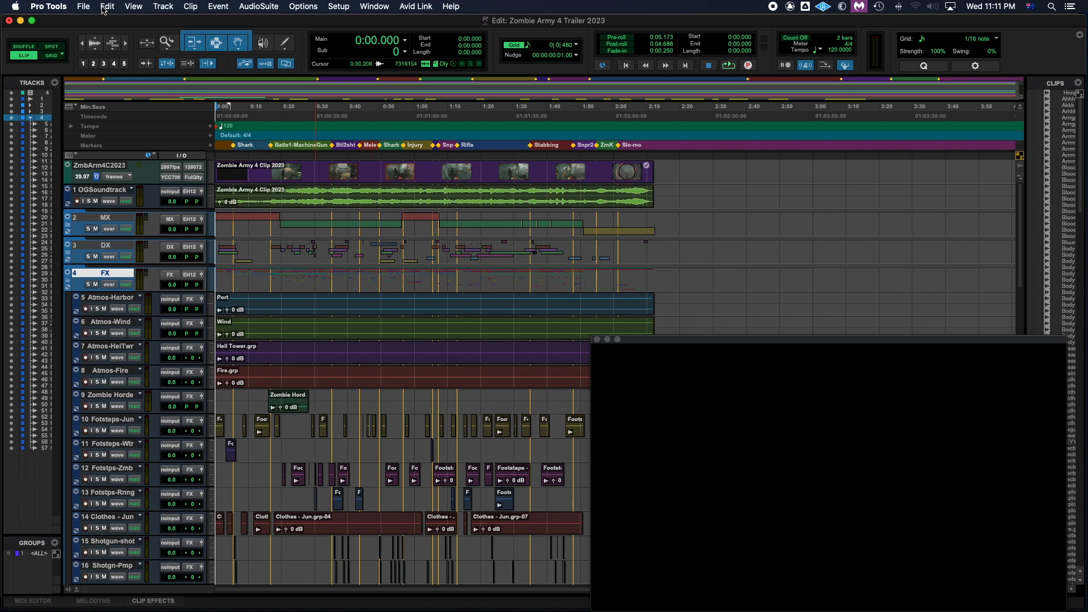
- Save the session under the new name Zombie Army 4 Trailer Master Layout 2023 in the same folder
click(85, 7)
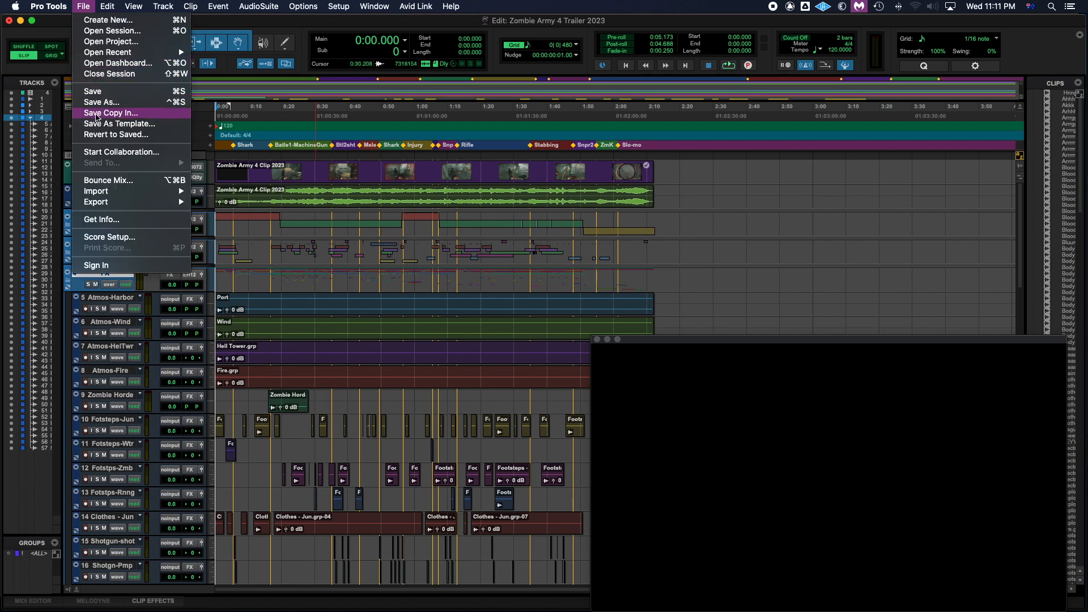
click(97, 103)
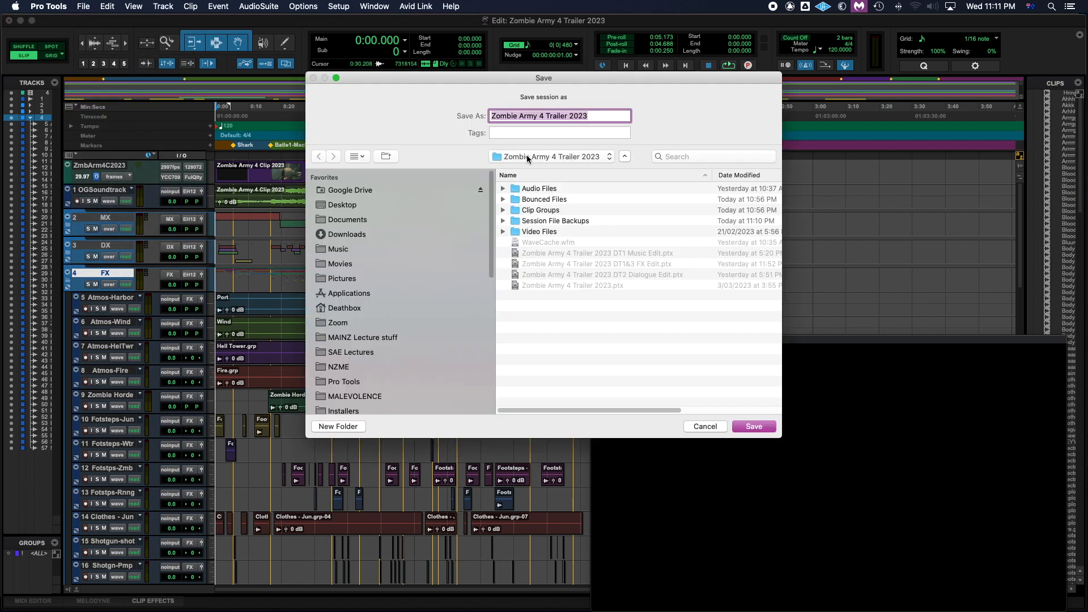
click(569, 116)
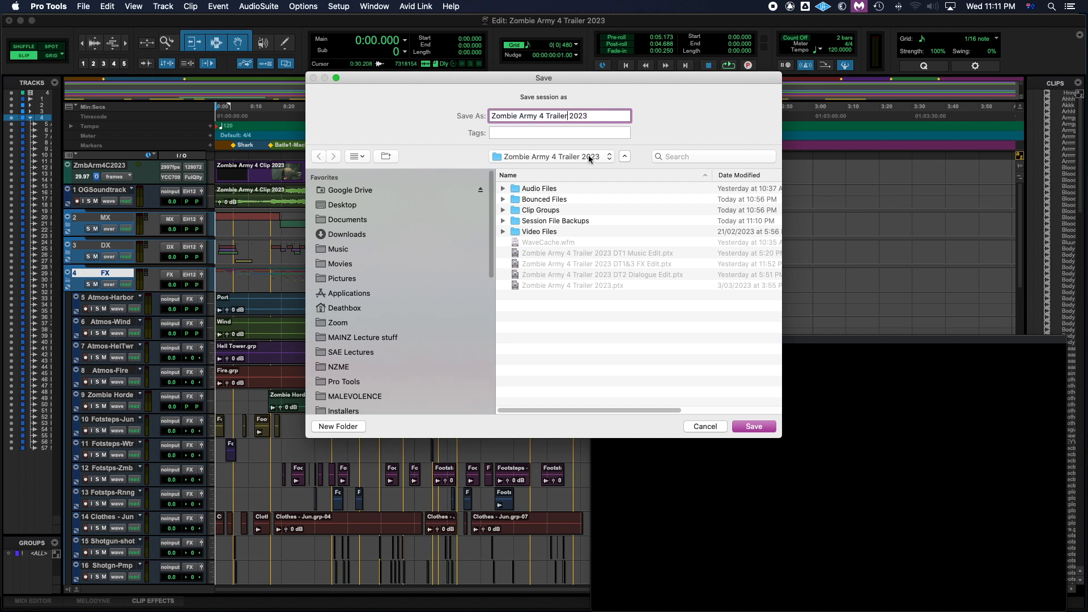
text(Master)
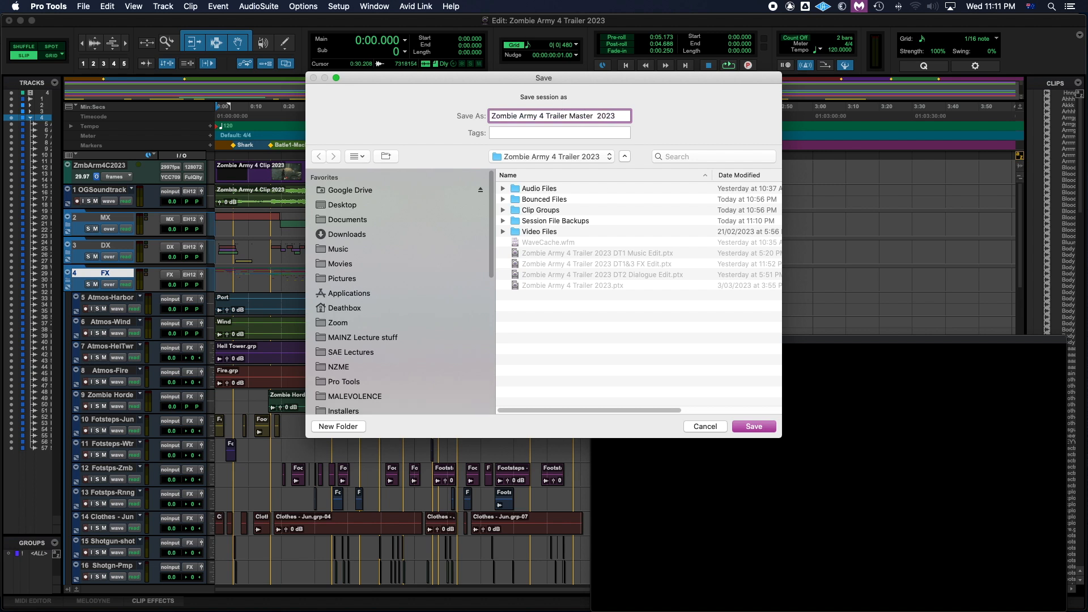
text( Layout)
key(Return)
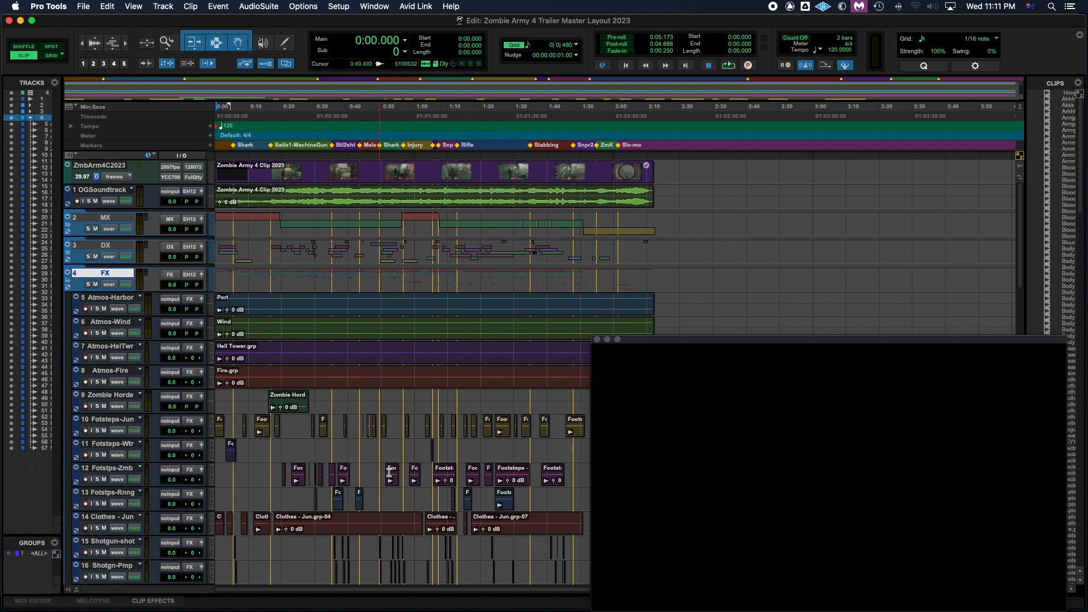